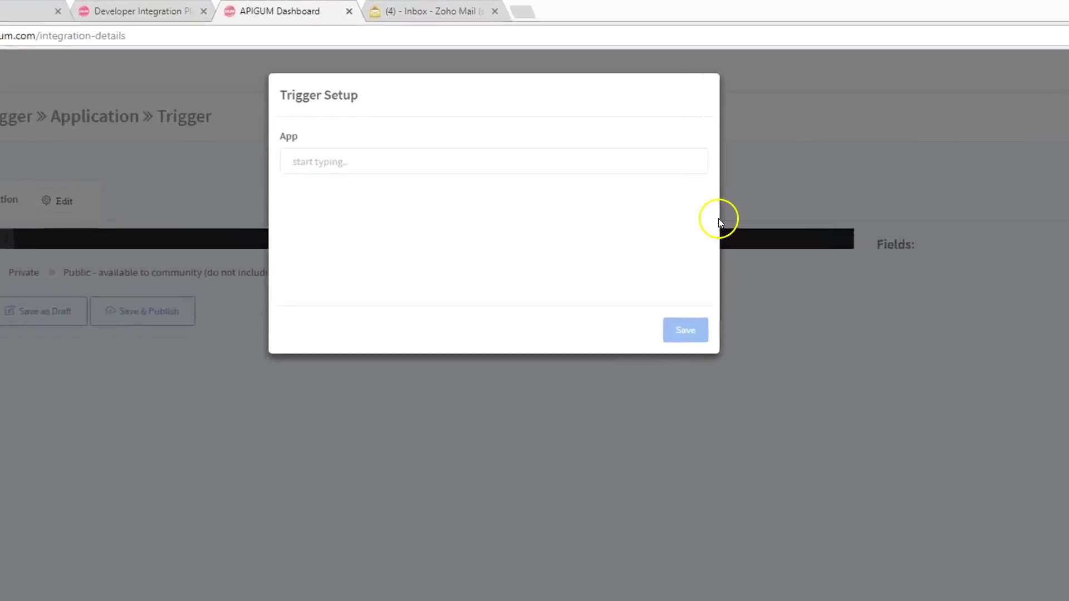
- Set BILLIVING with the New Invoice trigger as the recipe trigger and fetch its authentication token
{"action": "left_click", "coordinate": [489, 164]}
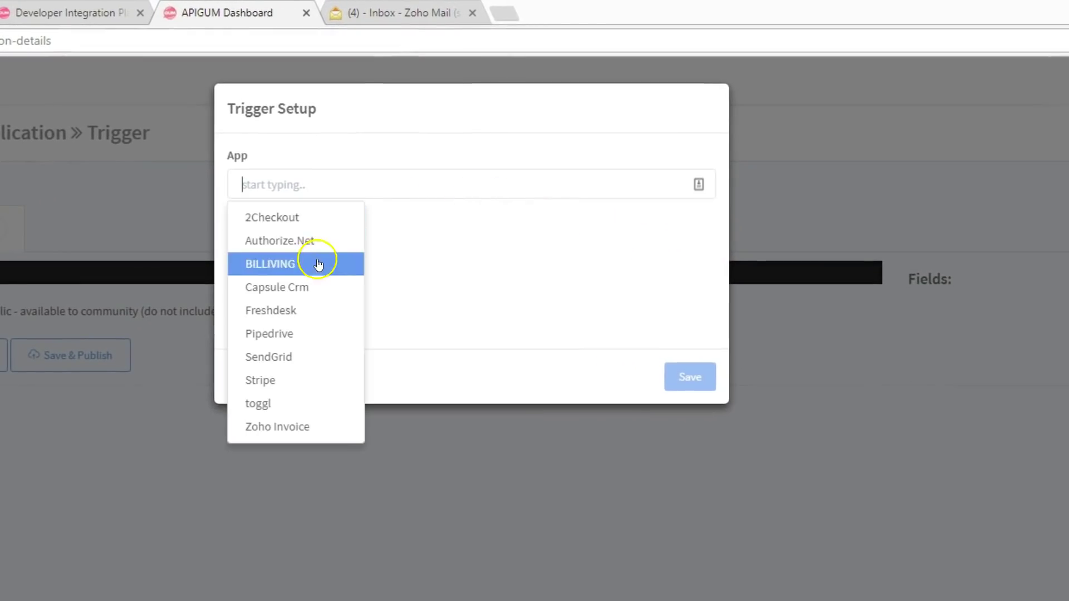
{"action": "left_click", "coordinate": [318, 264]}
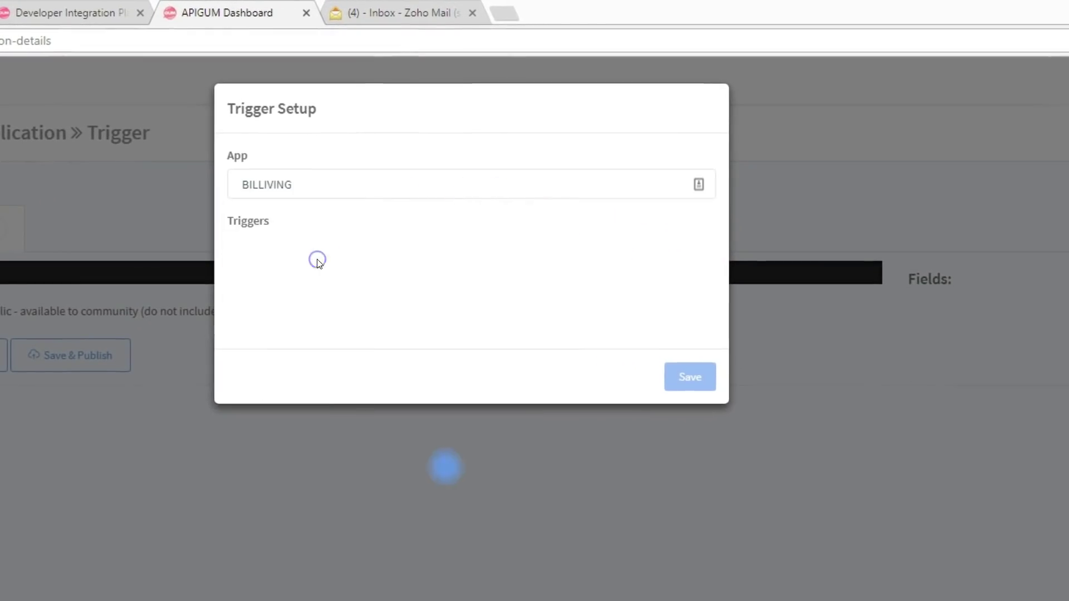
{"action": "left_click", "coordinate": [243, 526]}
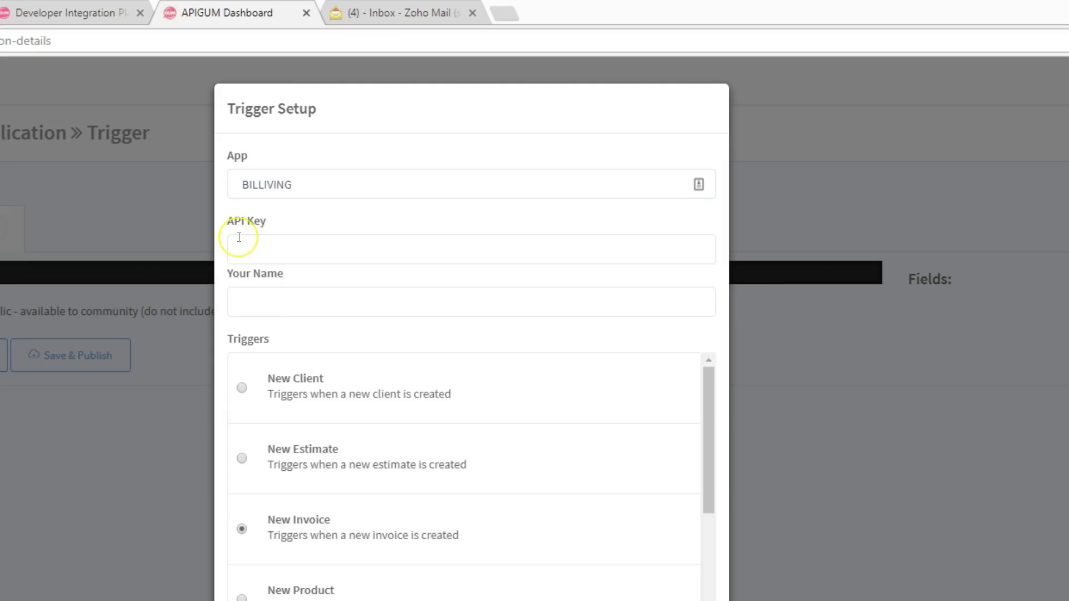
{"action": "key", "text": "ctrl+1"}
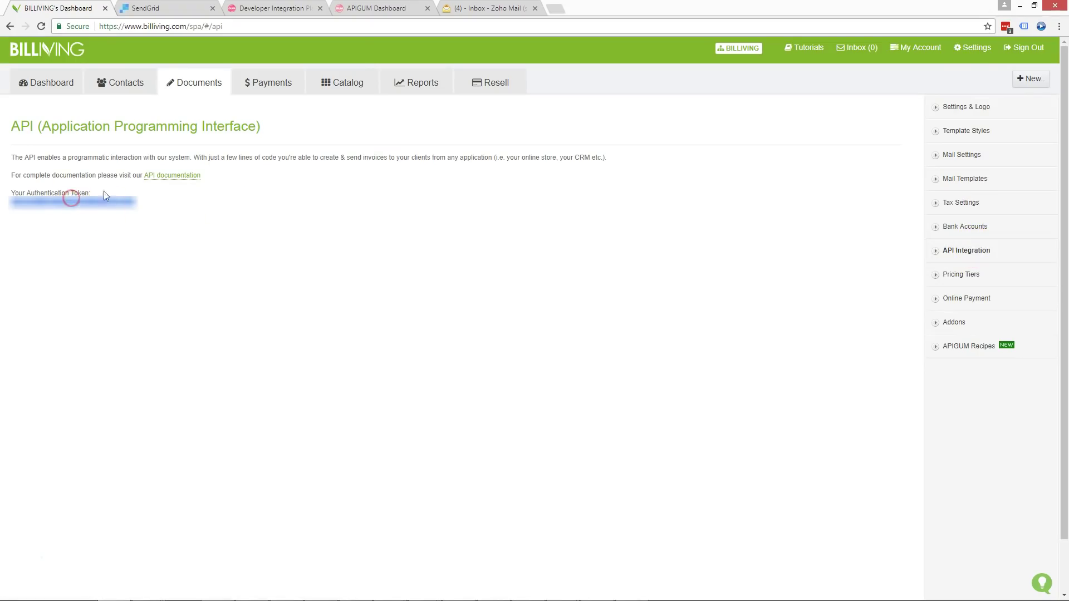
{"action": "left_click", "coordinate": [348, 9]}
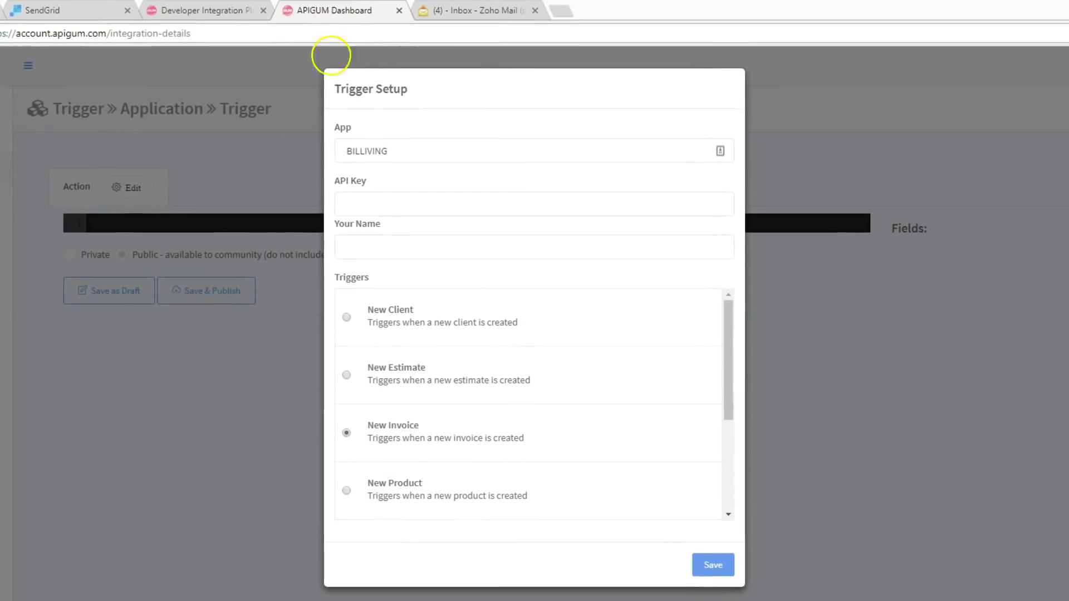
- Save the BILLIVING trigger with the pasted token as API key and your name, then select SendGrid as the action app
{"action": "left_click", "coordinate": [374, 203]}
{"action": "key", "text": "ctrl+v"}
{"action": "left_click", "coordinate": [379, 236]}
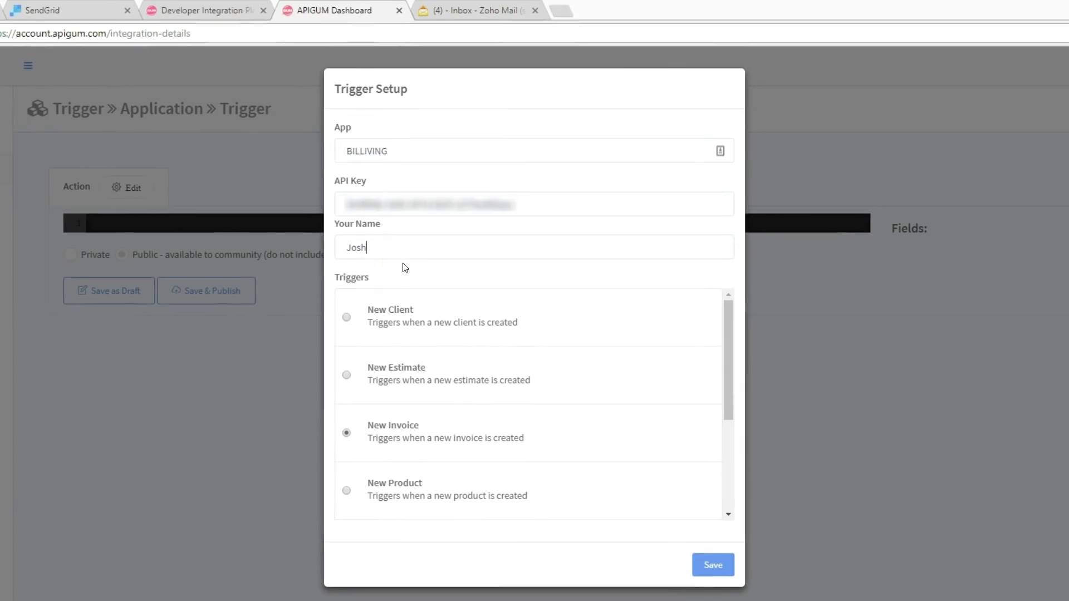
{"action": "left_click", "coordinate": [718, 566]}
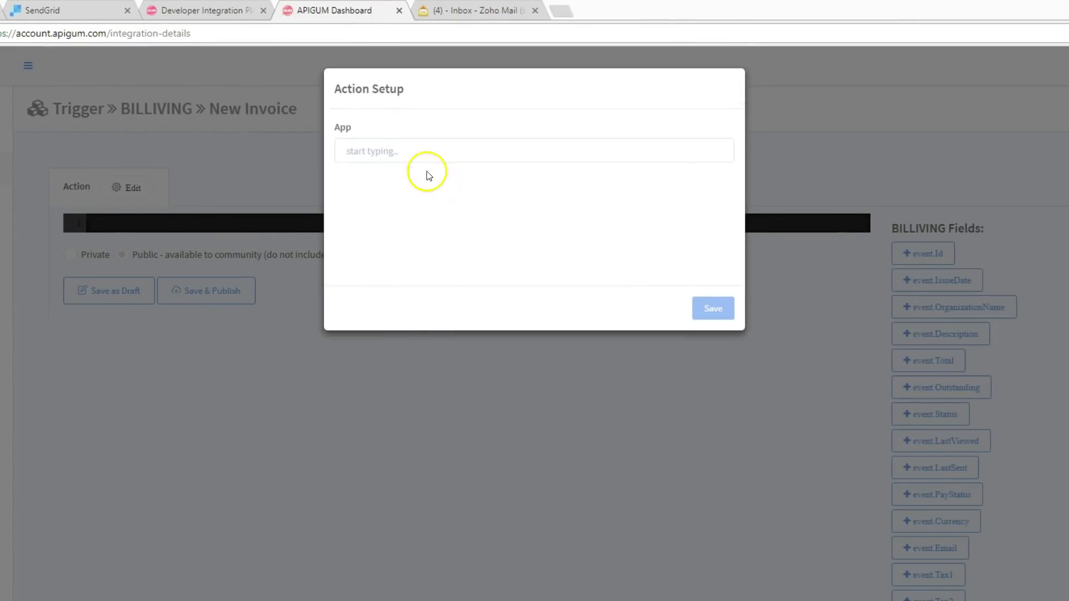
{"action": "left_click", "coordinate": [412, 149]}
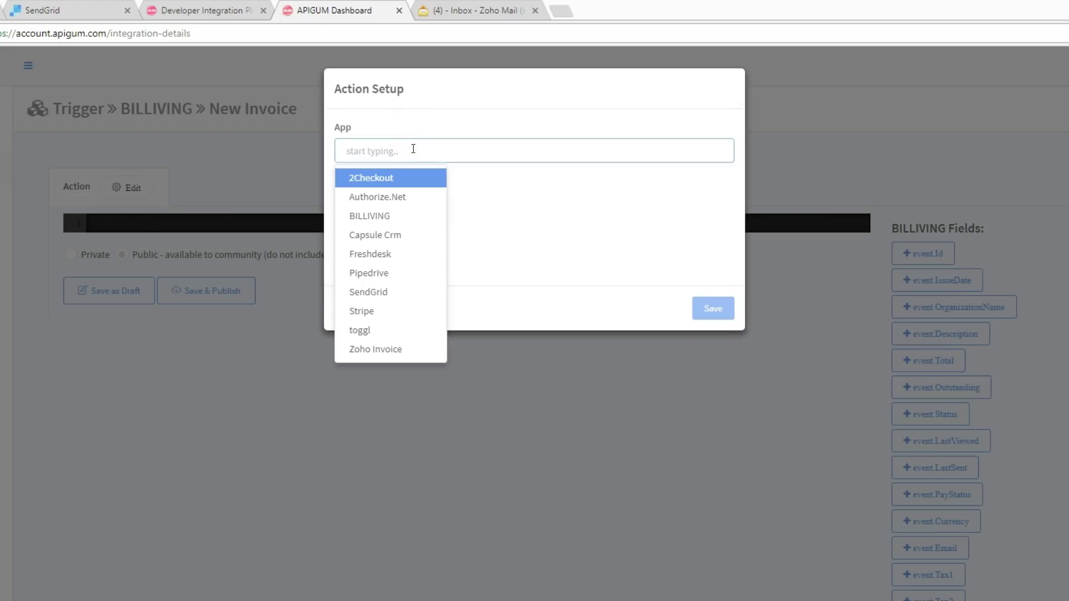
{"action": "left_click", "coordinate": [373, 292]}
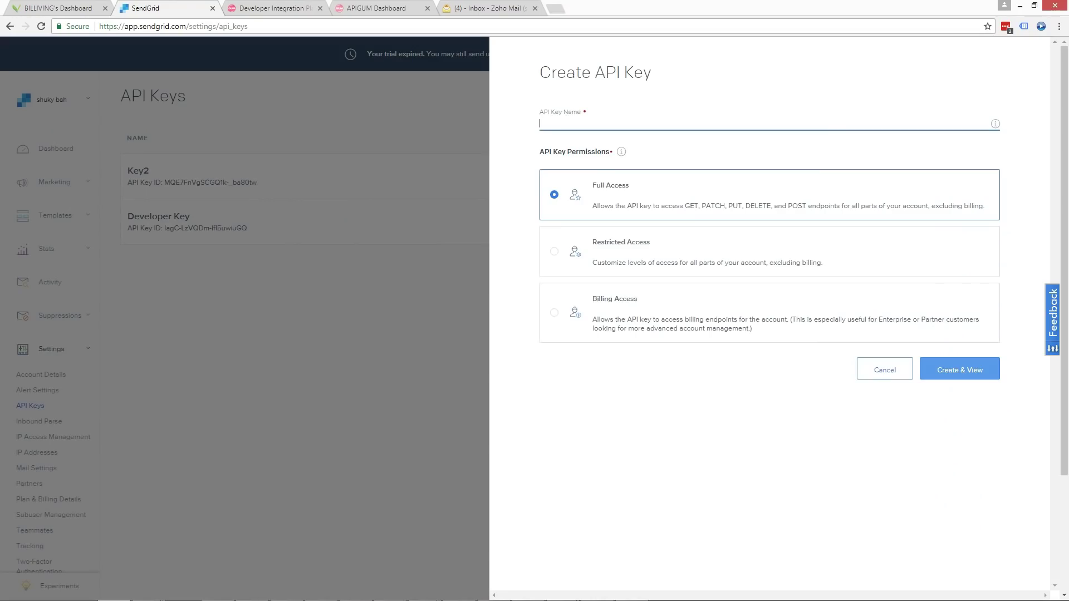
{"action": "left_click", "coordinate": [277, 173]}
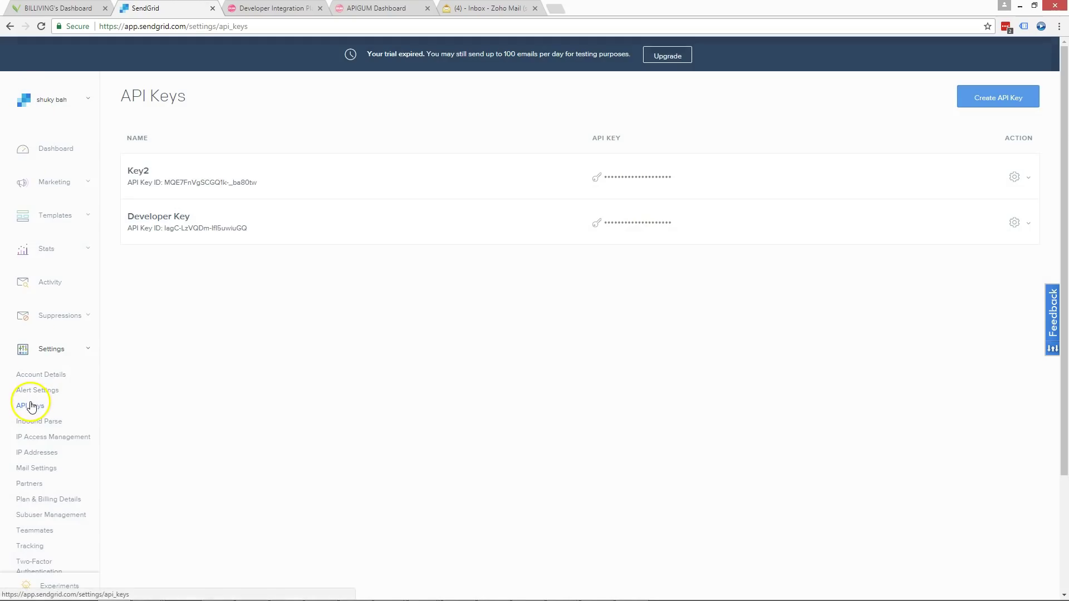
{"action": "left_click", "coordinate": [1013, 98]}
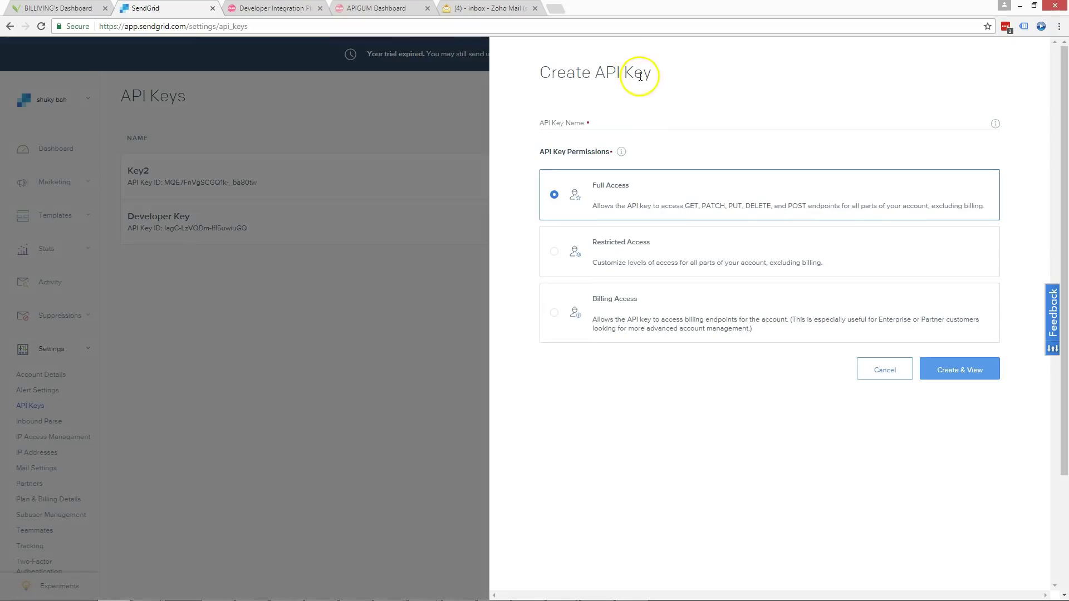
{"action": "left_click", "coordinate": [578, 116]}
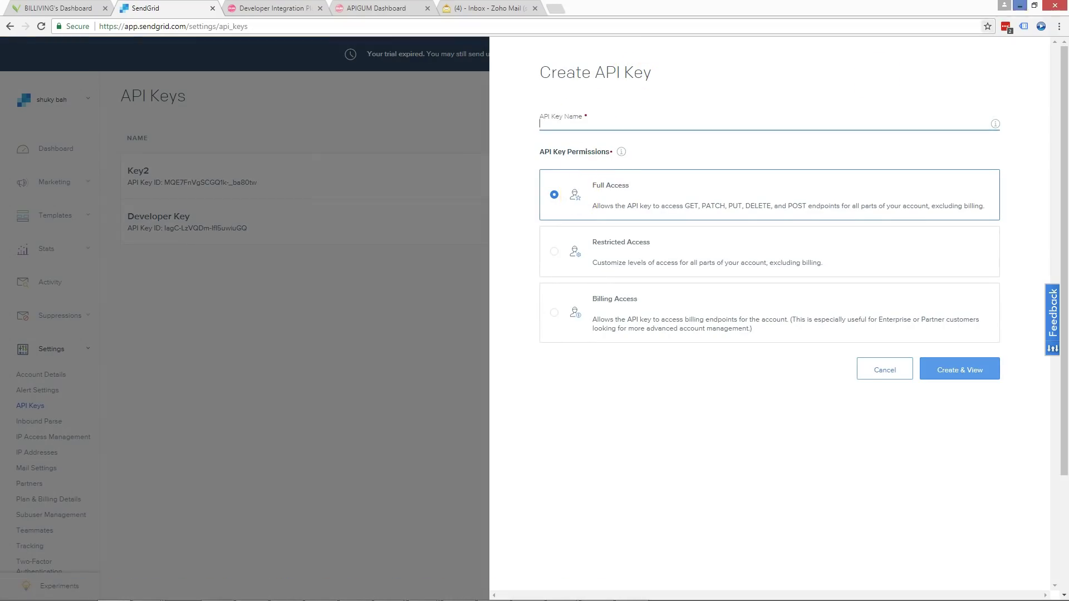
- Paste the SendGrid API key, choose the Send Email action, and save the action setup
{"action": "left_click", "coordinate": [365, 8]}
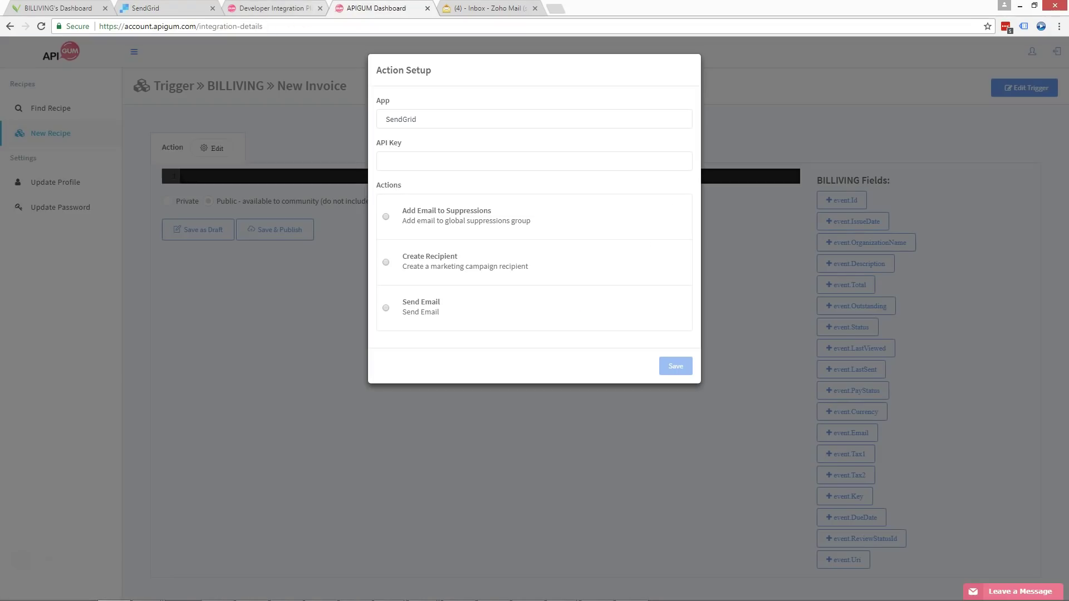
{"action": "left_click", "coordinate": [405, 162]}
{"action": "key", "text": "ctrl+v"}
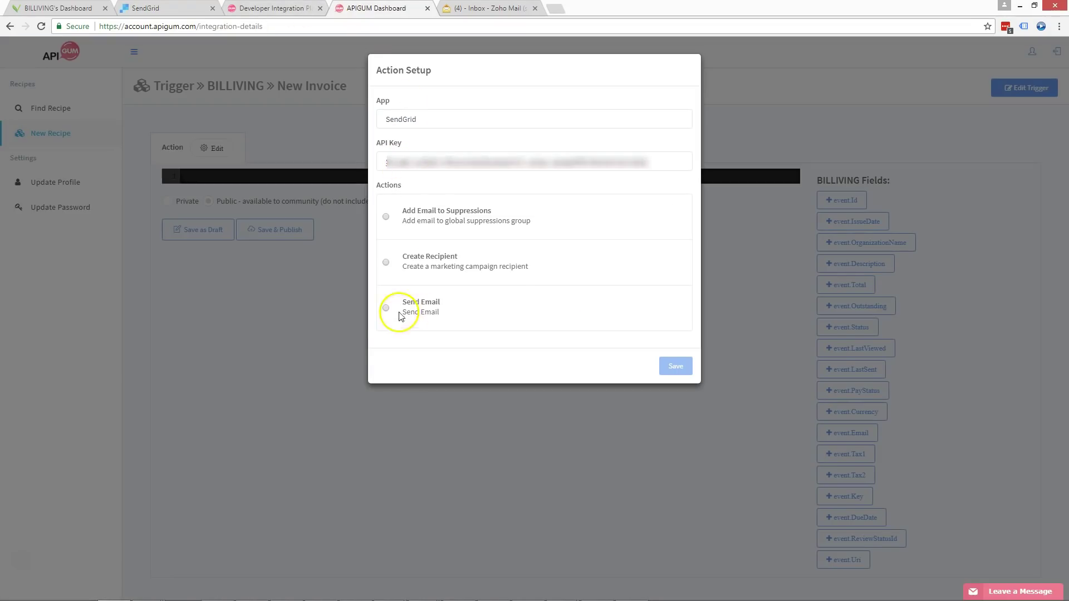
{"action": "left_click", "coordinate": [386, 308]}
{"action": "left_click", "coordinate": [673, 365]}
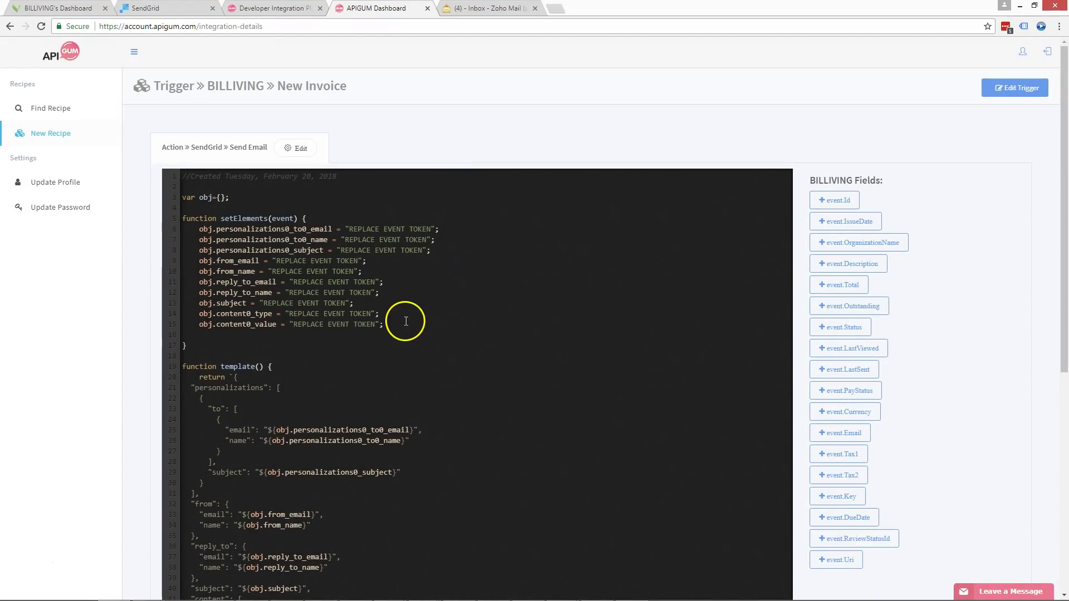
- Replace the recipient email and name placeholders on lines 6–7 and clear the subject placeholder on line 8
{"action": "left_click_drag", "start_coordinate": [431, 229], "coordinate": [349, 229]}
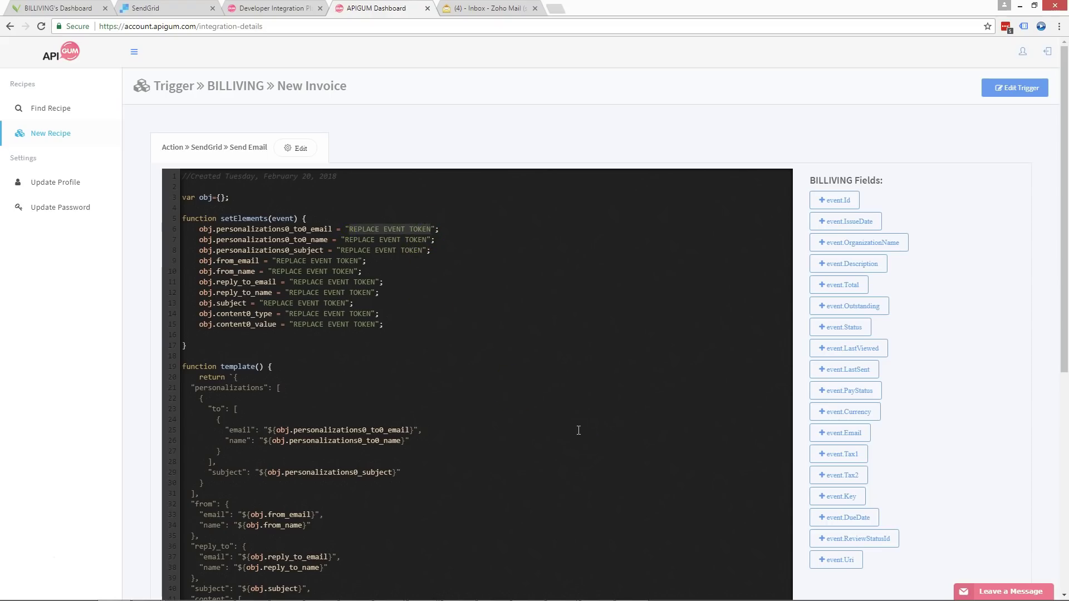
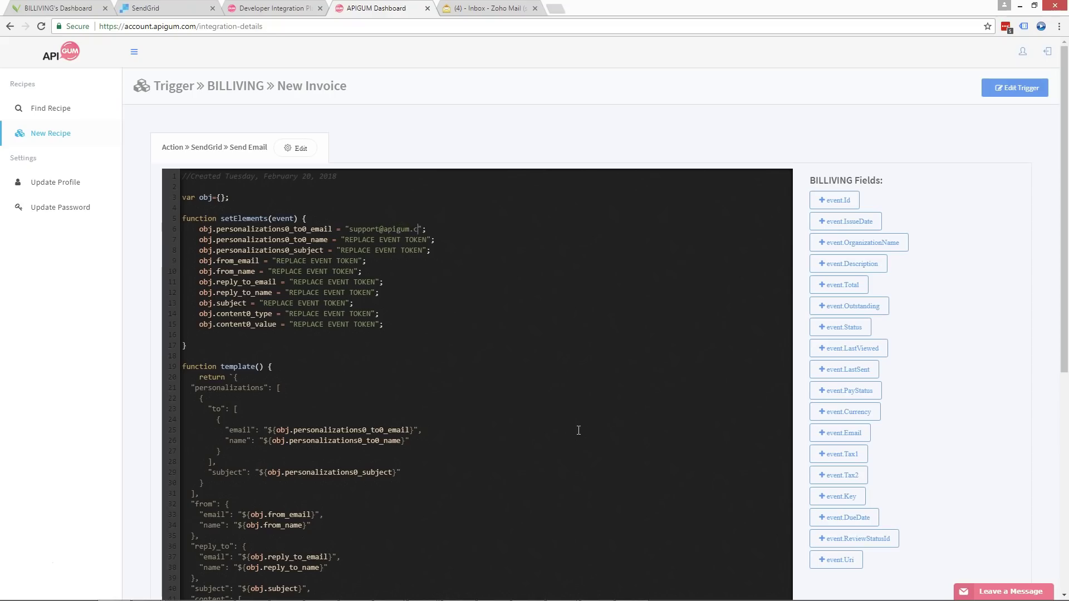
{"action": "key", "text": "shift+Left"}
{"action": "key", "text": "shift+Left"}
{"action": "key", "text": "shift+Left"}
{"action": "key", "text": "shift+Left"}
{"action": "key", "text": "shift+Left"}
{"action": "key", "text": "shift+Left"}
{"action": "key", "text": "shift+Left"}
{"action": "key", "text": "shift+Left"}
{"action": "key", "text": "shift+Left"}
{"action": "key", "text": "shift+Left"}
{"action": "key", "text": "shift+Left"}
{"action": "key", "text": "shift+Left"}
{"action": "key", "text": "shift+Left"}
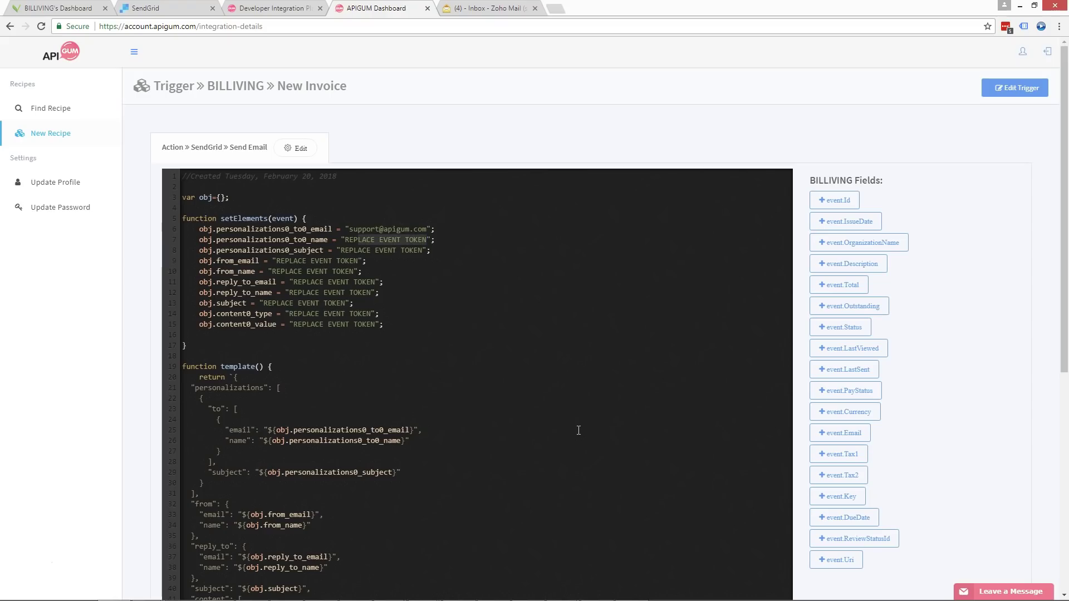
{"action": "type", "text": "Josh"}
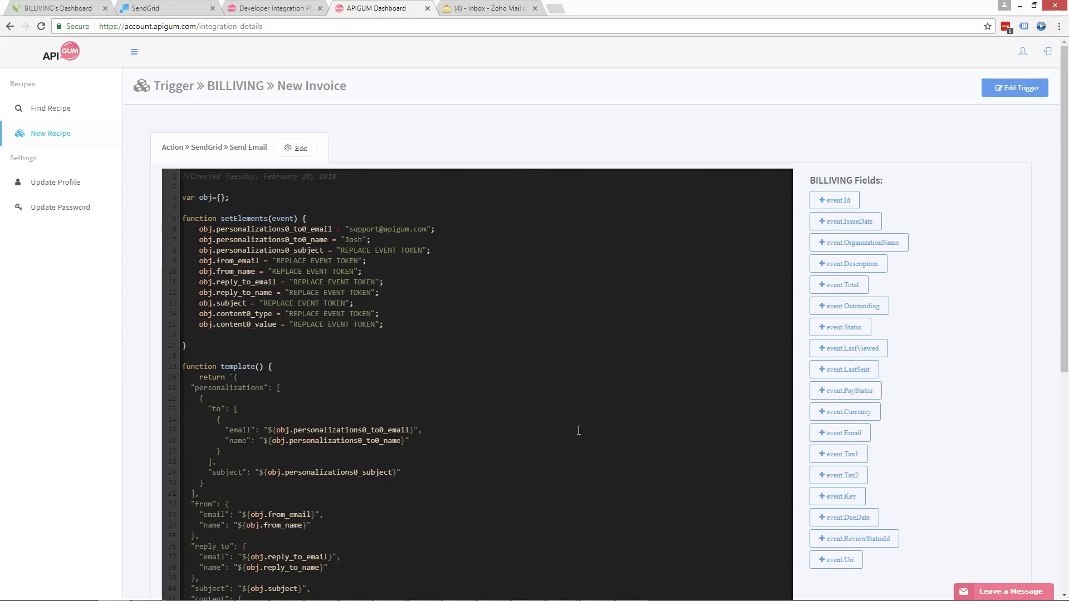
{"action": "left_click_drag", "start_coordinate": [422, 250], "coordinate": [337, 250]}
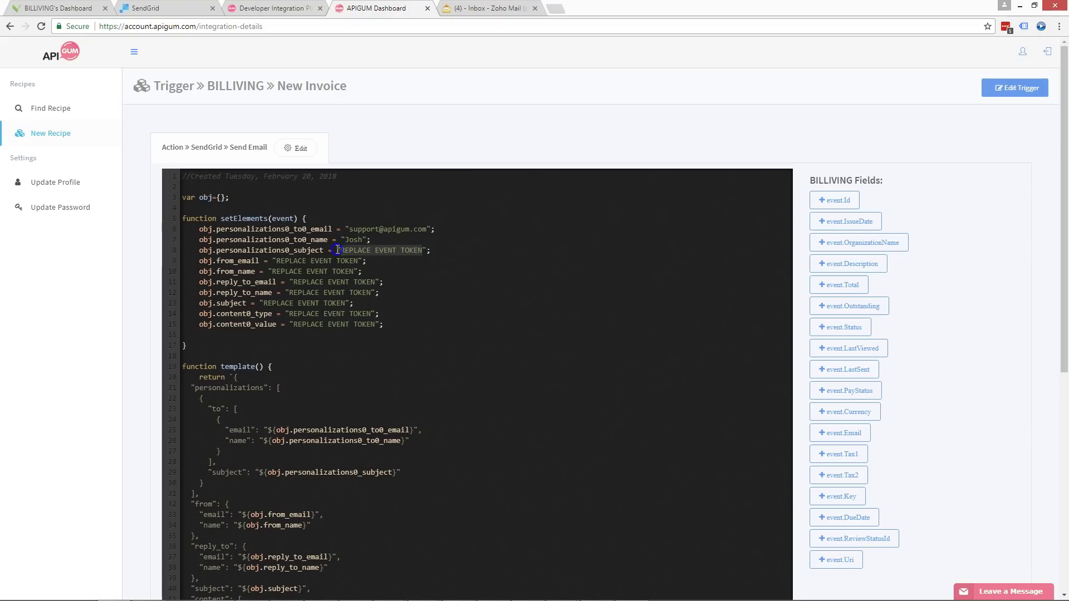
{"action": "key", "text": "BackSpace"}
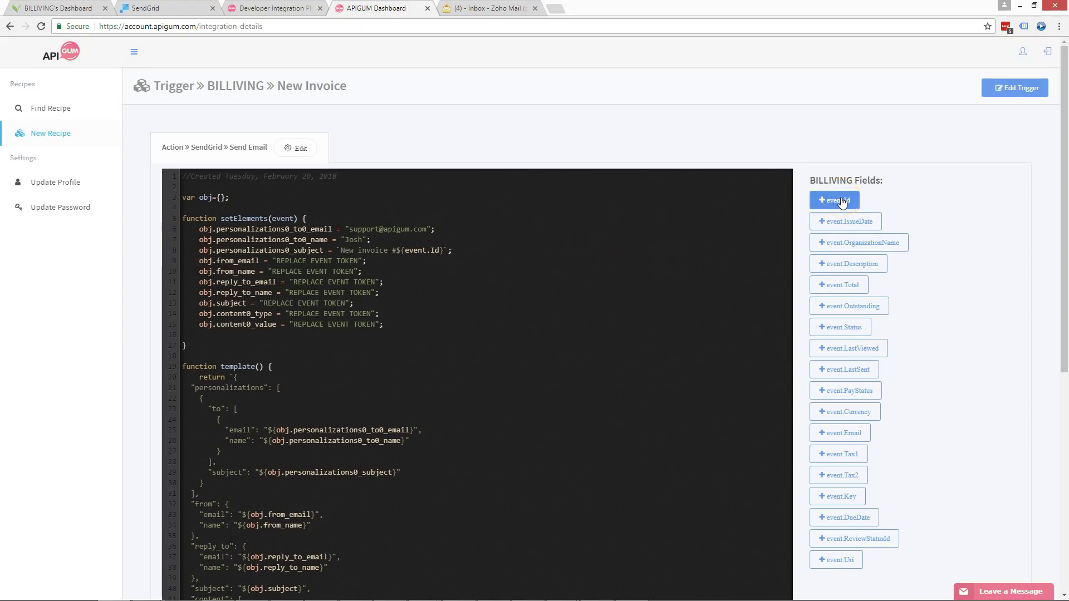
- Drag the event.IssueDate field into the sender address line of the script
{"action": "left_click", "coordinate": [823, 202]}
{"action": "left_click", "coordinate": [833, 223]}
{"action": "left_click_drag", "start_coordinate": [833, 222], "coordinate": [272, 260]}
{"action": "left_click", "coordinate": [445, 339]}
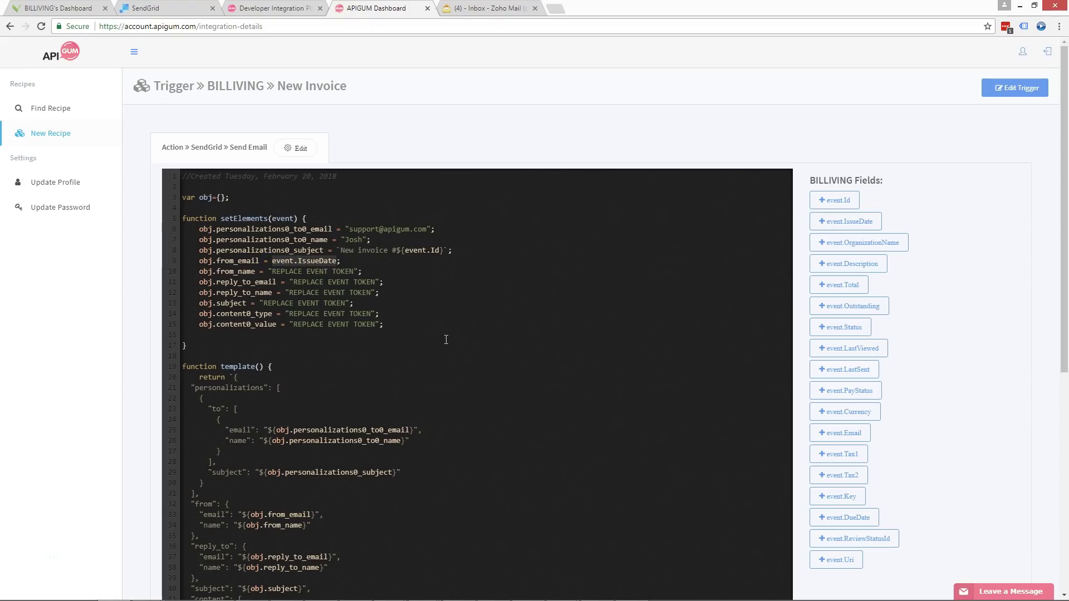
- Set the sender address and sender name to the recipient's values, opening a /* comment after the name
{"action": "left_click_drag", "start_coordinate": [419, 224], "coordinate": [350, 230]}
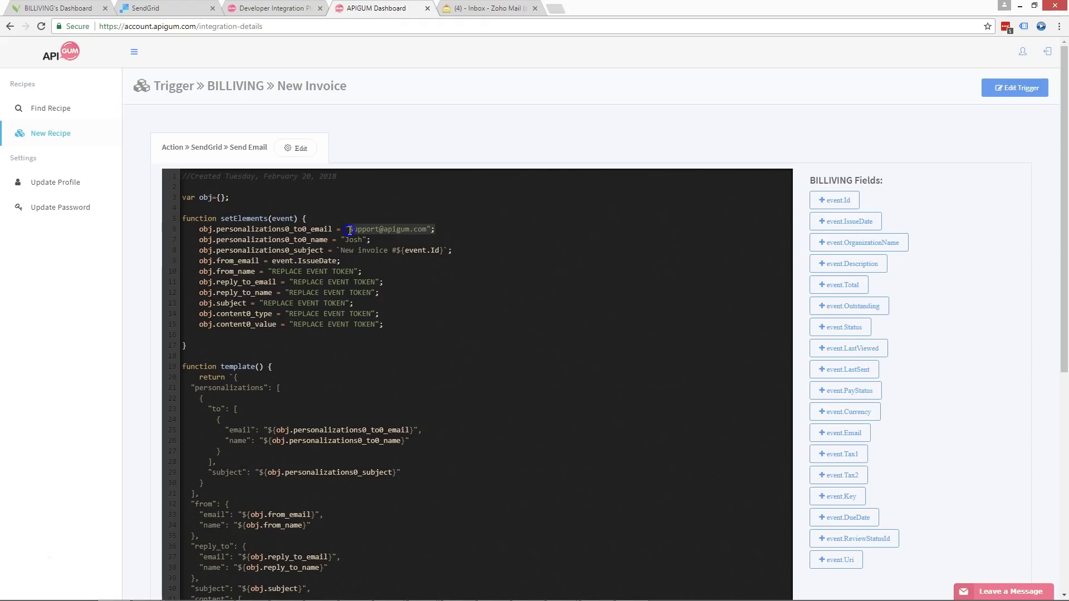
{"action": "left_click_drag", "start_coordinate": [362, 271], "coordinate": [271, 261]}
{"action": "key", "text": "ctrl+v"}
{"action": "left_click_drag", "start_coordinate": [359, 271], "coordinate": [269, 272]}
{"action": "type", "text": "Josh"}
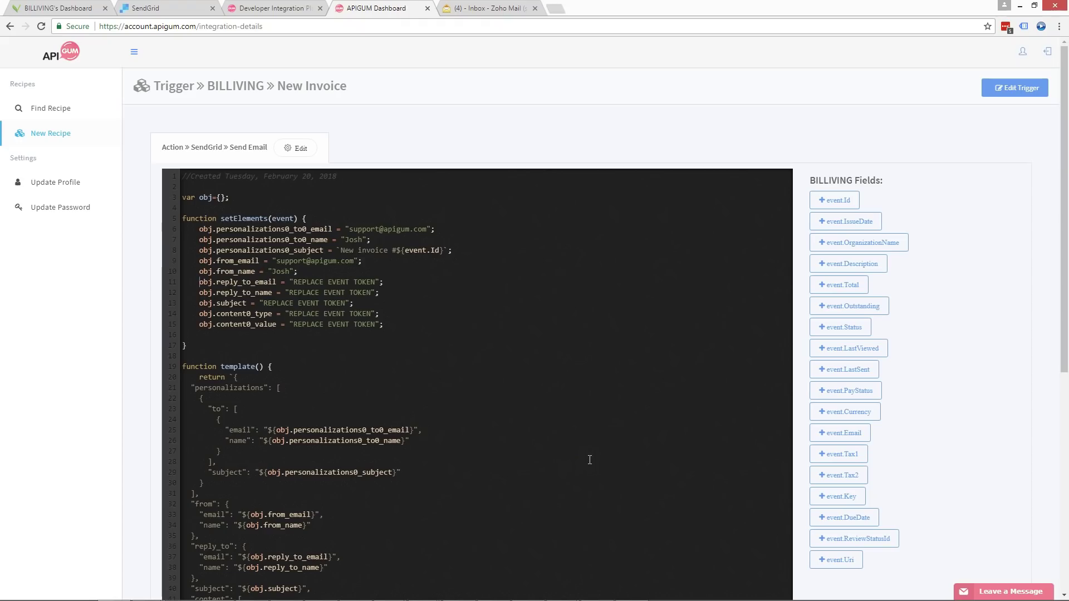
{"action": "type", "text": "/*"}
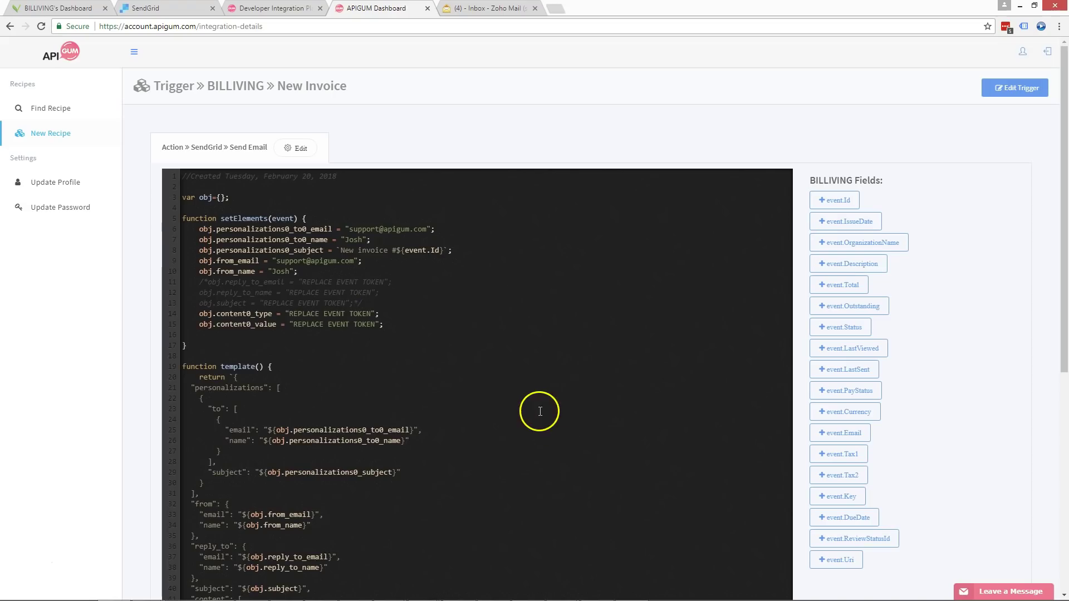
- Delete the reply_to block and top-level subject line from the template, removing the leftover empty line
{"action": "scroll", "coordinate": [279, 278], "scroll_direction": "down", "scroll_amount": 1}
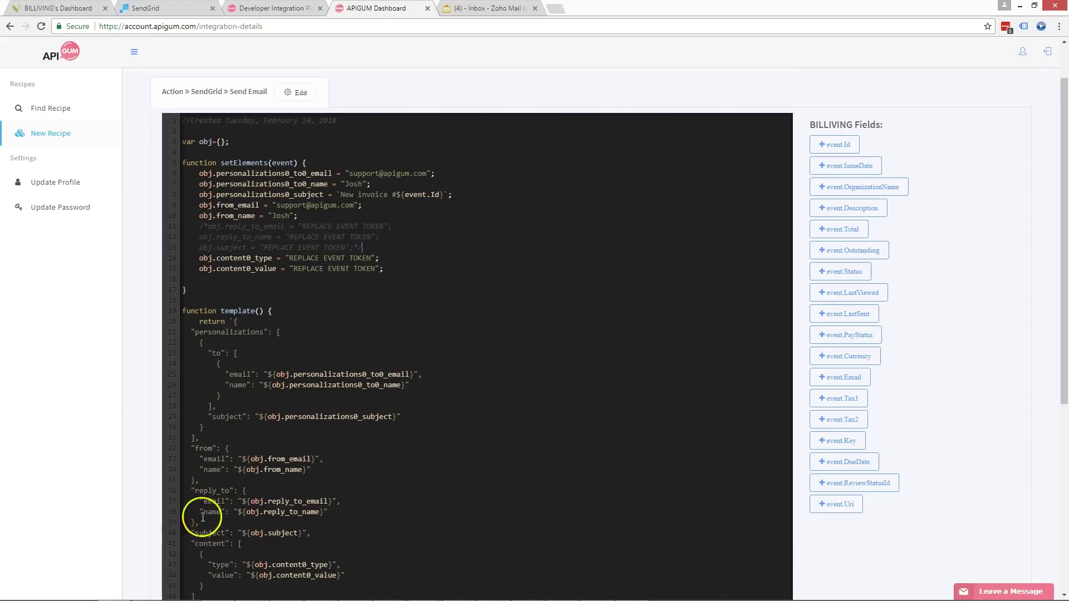
{"action": "scroll", "coordinate": [310, 513], "scroll_direction": "down", "scroll_amount": 2}
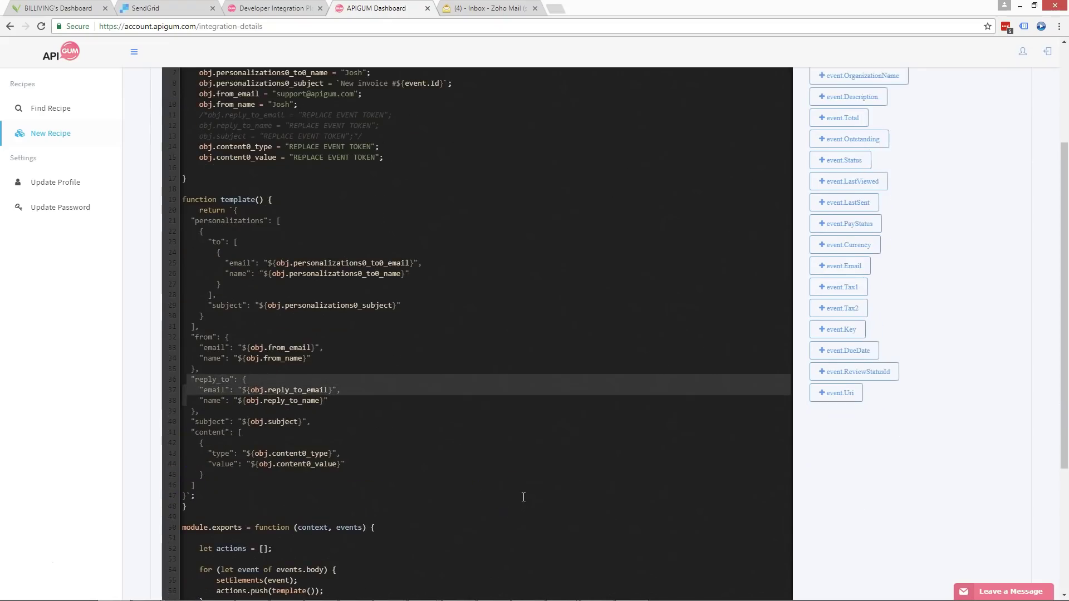
{"action": "key", "text": "shift+Down"}
{"action": "key", "text": "shift+Down"}
{"action": "key", "text": "shift+Down"}
{"action": "key", "text": "shift+Up"}
{"action": "key", "text": "shift+End"}
{"action": "key", "text": "Delete"}
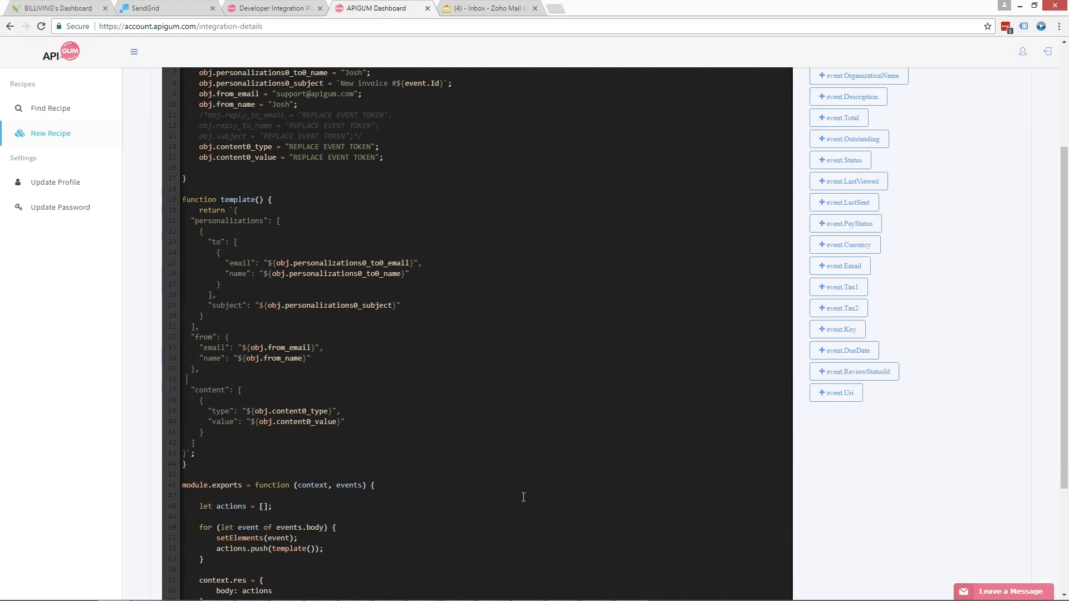
{"action": "key", "text": "BackSpace"}
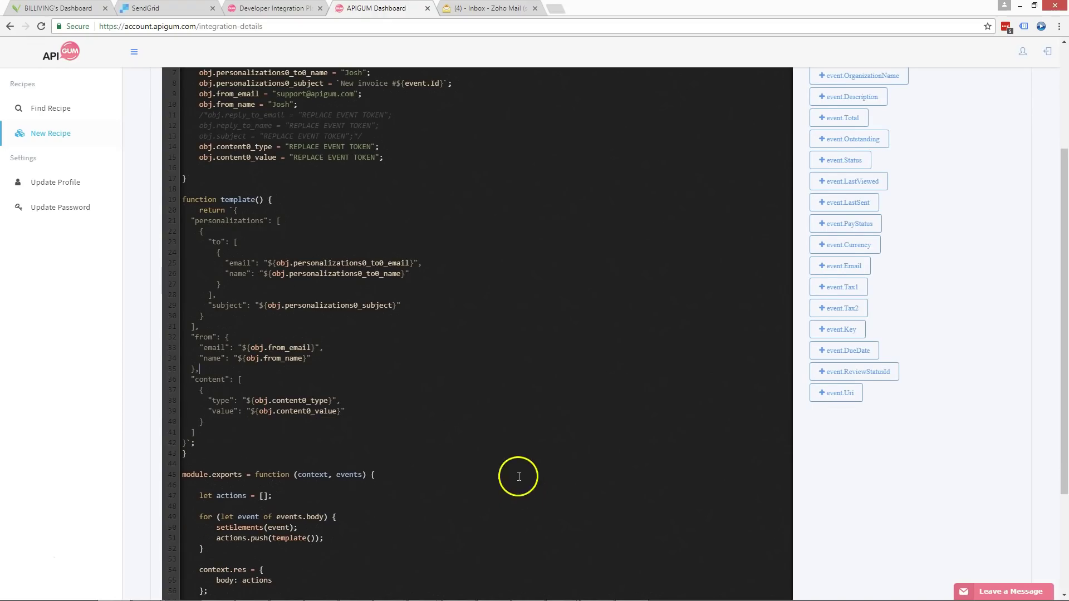
{"action": "scroll", "coordinate": [474, 445], "scroll_direction": "up", "scroll_amount": 1}
{"action": "double_click", "coordinate": [349, 201]}
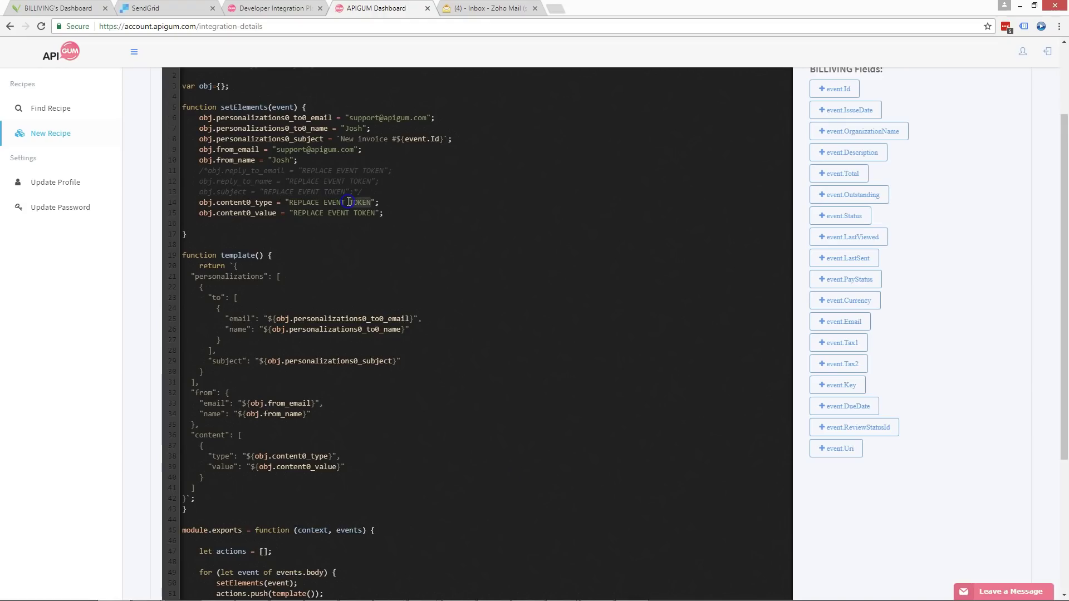
- Replace the line 14 content type placeholder with "text/html" copied from the reference script
{"action": "left_click", "coordinate": [566, 589]}
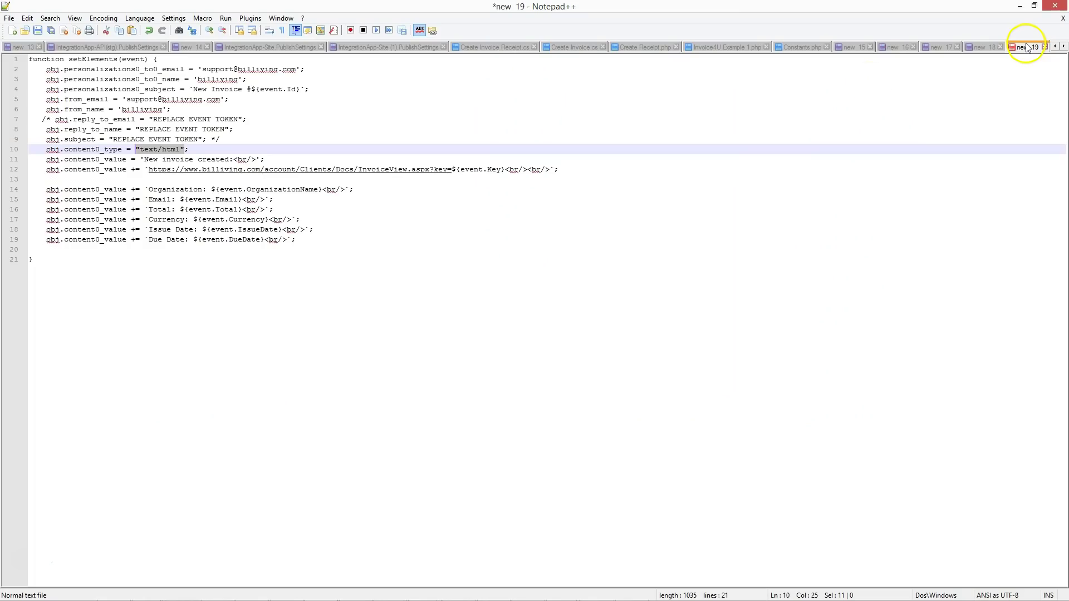
{"action": "left_click", "coordinate": [1020, 6]}
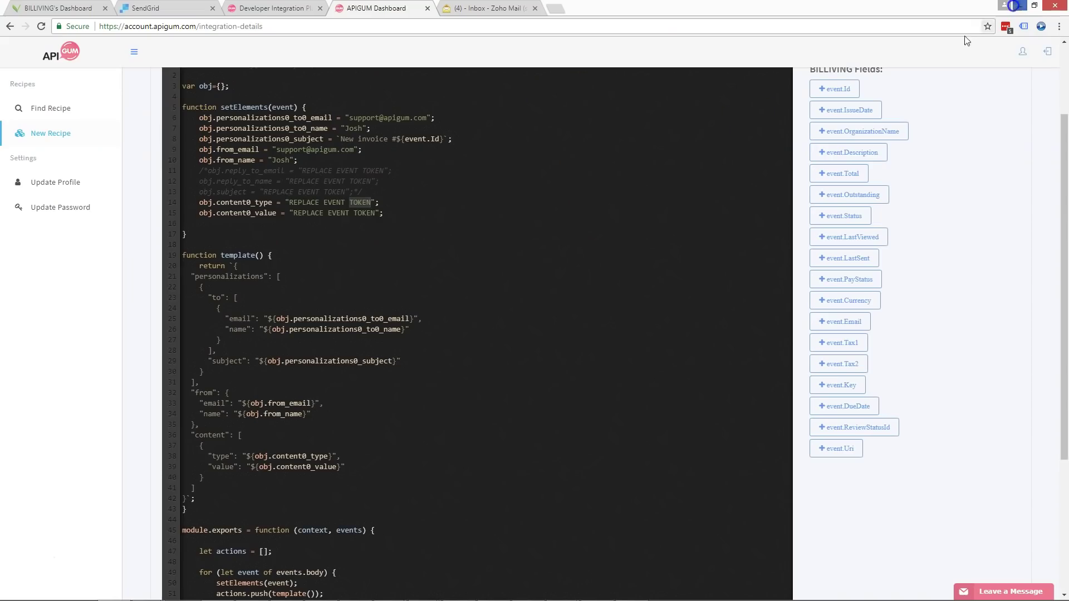
{"action": "left_click", "coordinate": [384, 203]}
{"action": "left_click_drag", "start_coordinate": [285, 201], "coordinate": [366, 201]}
{"action": "key", "text": "ctrl+v"}
{"action": "left_click", "coordinate": [289, 214]}
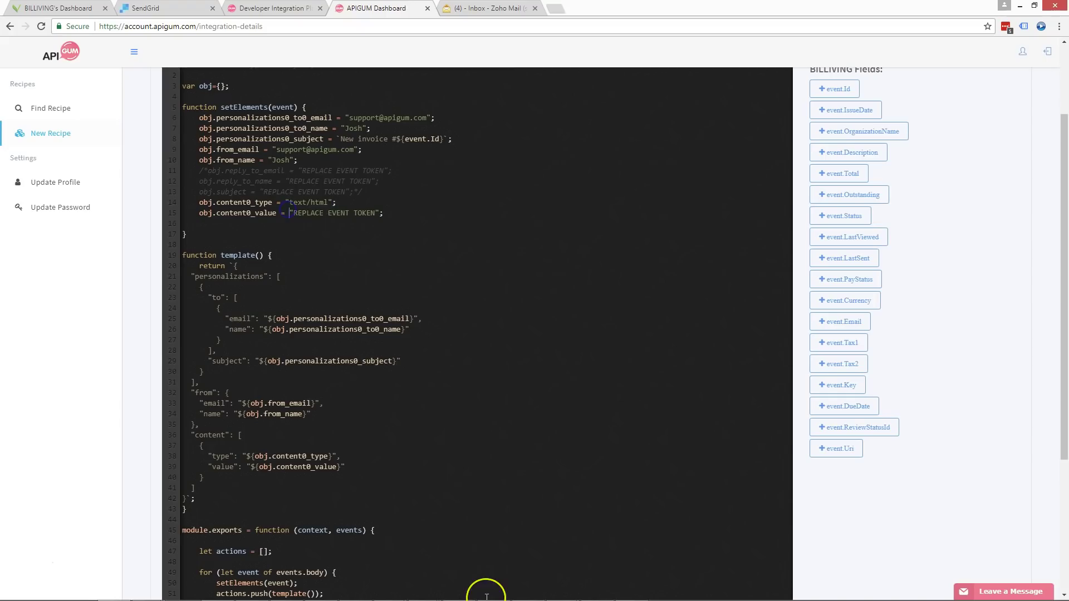
{"action": "key", "text": "shift+End"}
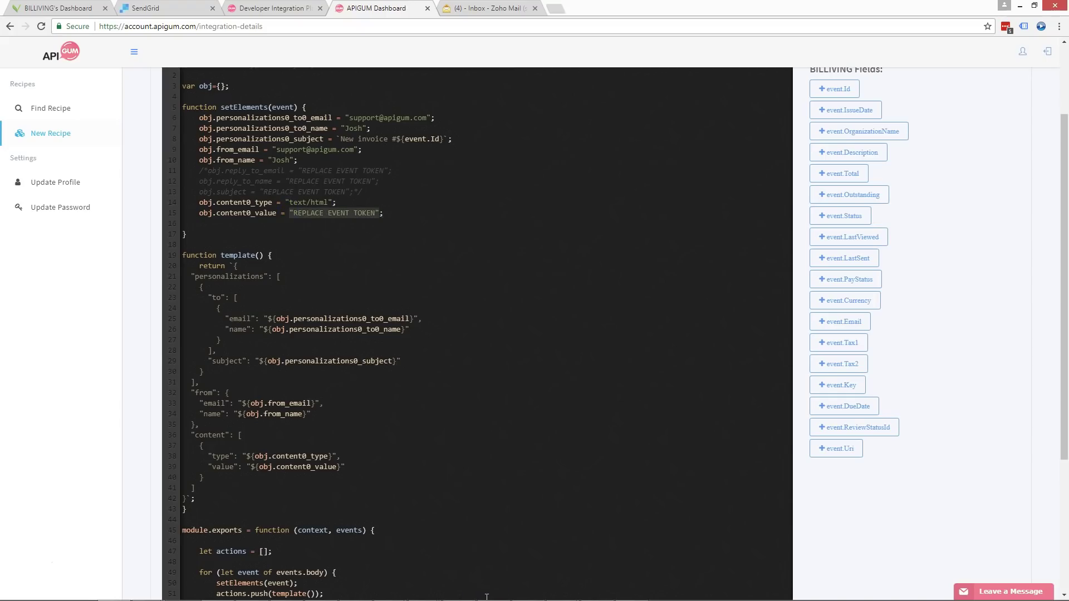
- Replace the line 15 content placeholder with a template string containing ${event.Total}
{"action": "type", "text": "\""}
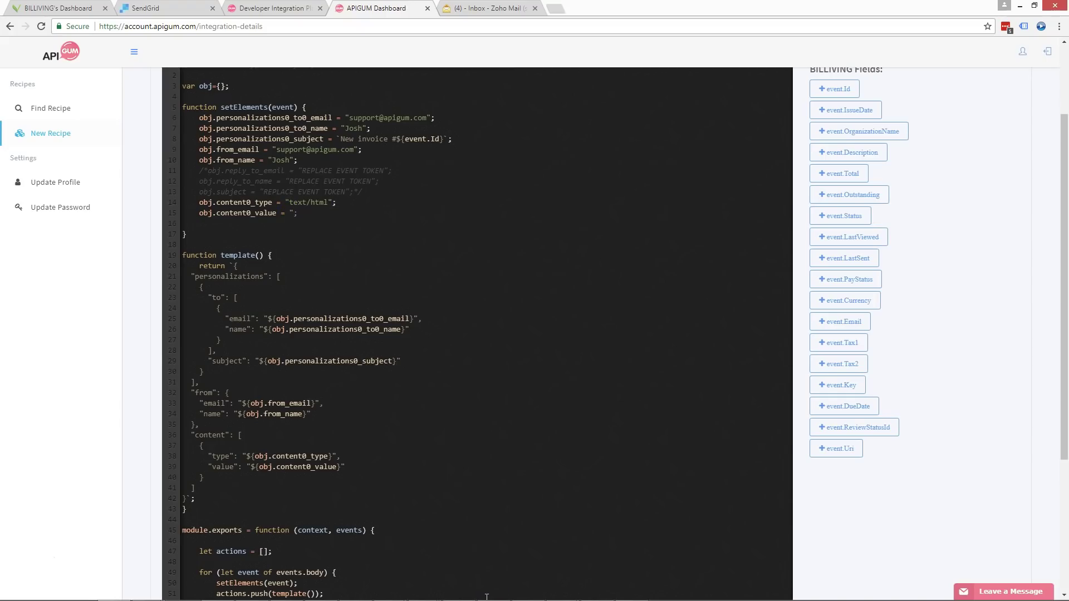
{"action": "key", "text": "BackSpace"}
{"action": "key", "text": "BackSpace"}
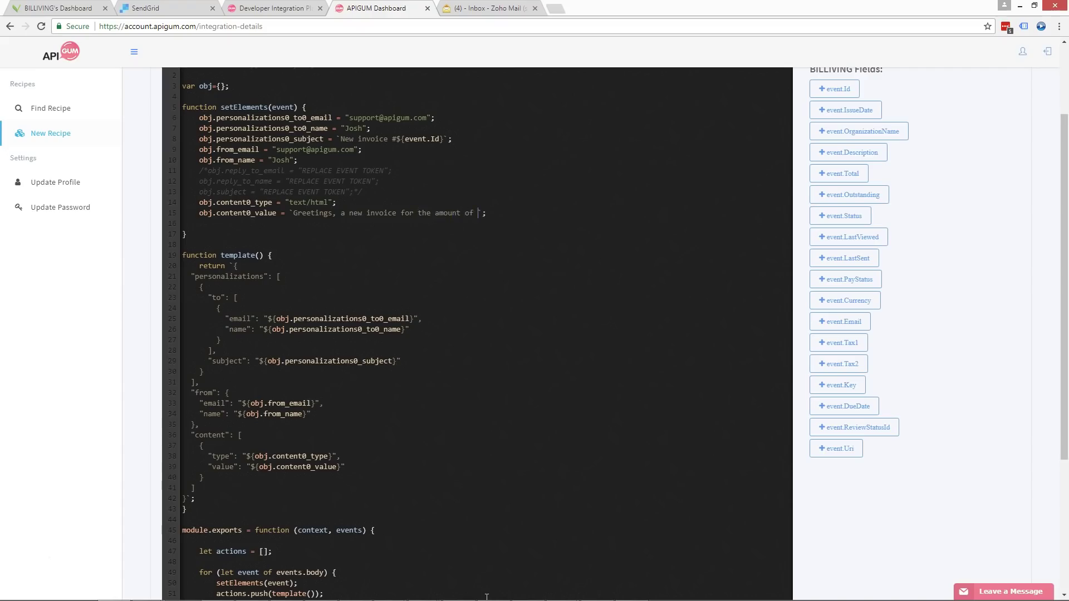
{"action": "type", "text": "{event.Total} is now available"}
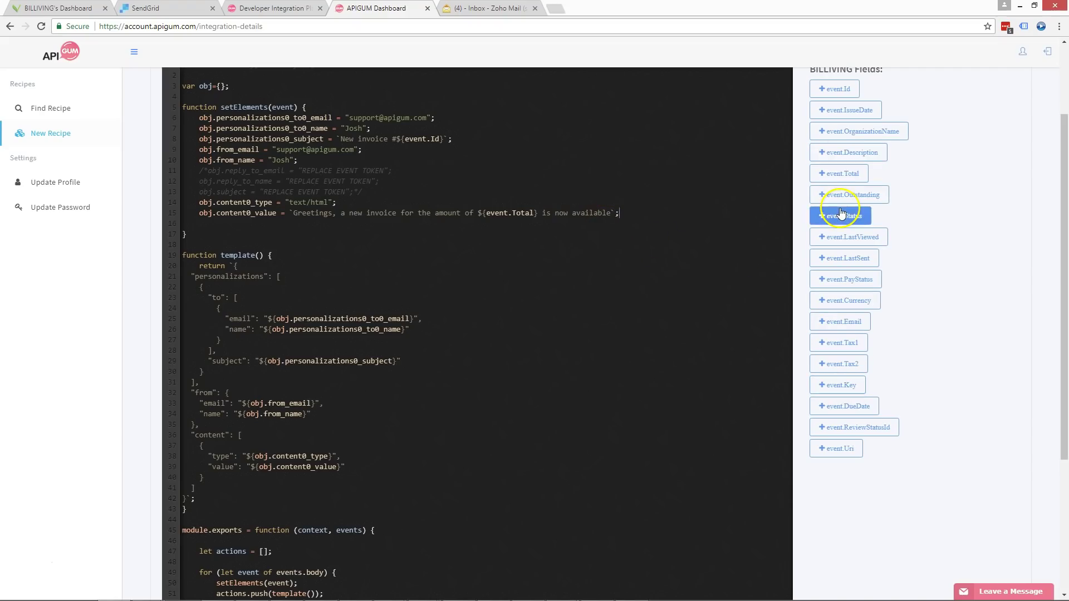
{"action": "left_click", "coordinate": [514, 311]}
{"action": "scroll", "coordinate": [514, 311], "scroll_direction": "down", "scroll_amount": 4}
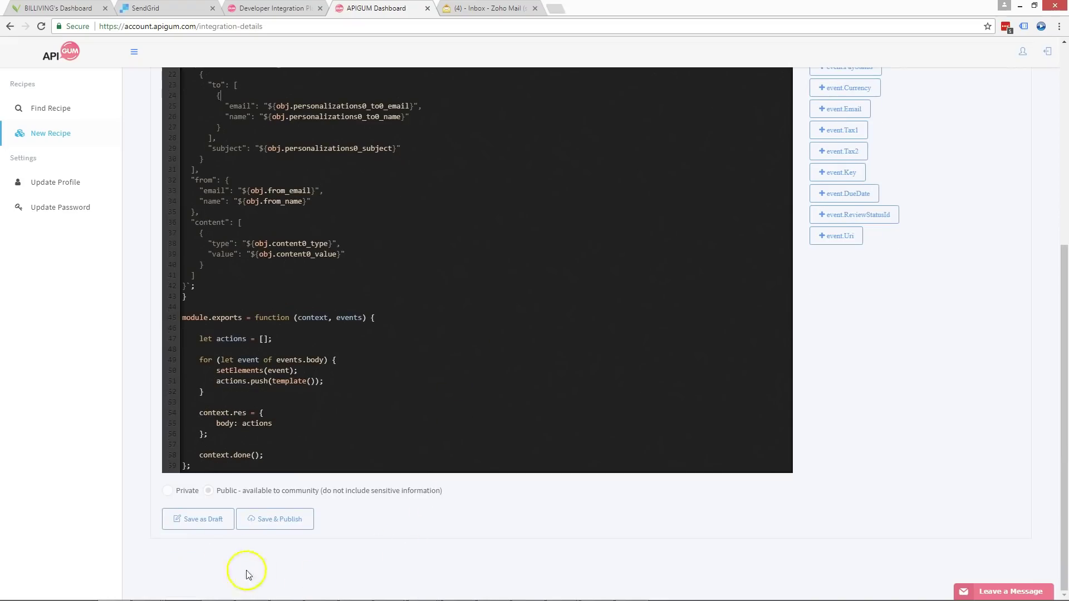
- Save the recipe as a draft and dismiss the Good job! confirmation
{"action": "left_click", "coordinate": [202, 525]}
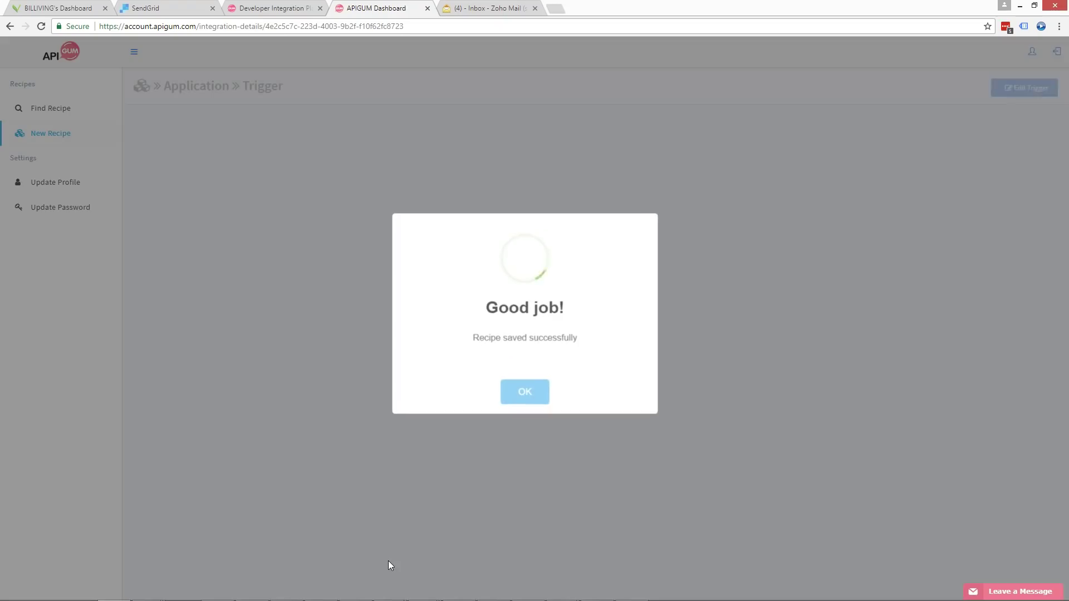
{"action": "left_click", "coordinate": [521, 395]}
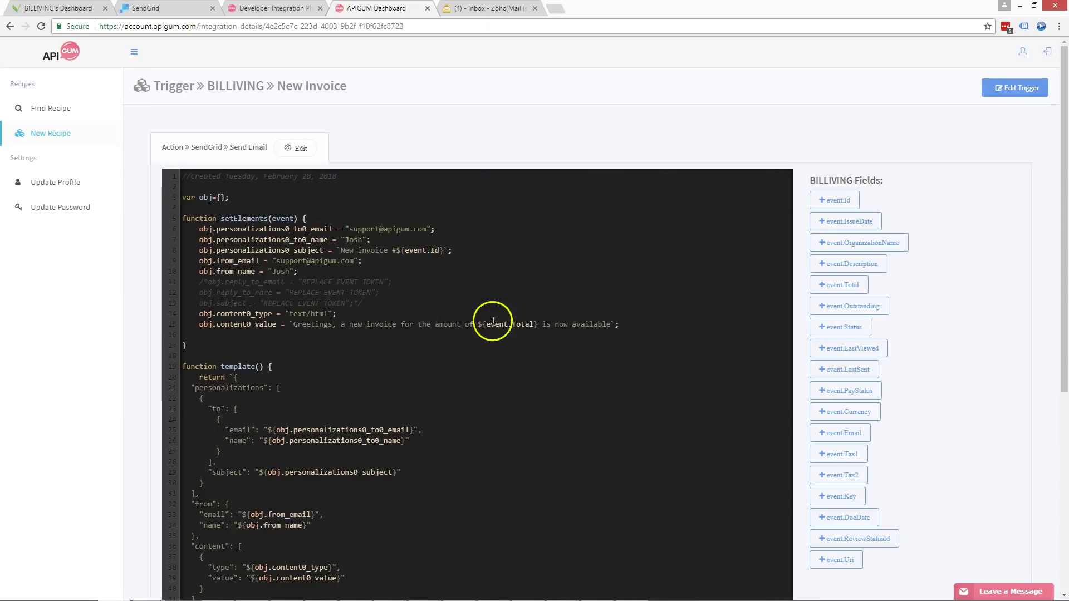
{"action": "scroll", "coordinate": [491, 313], "scroll_direction": "down", "scroll_amount": 6}
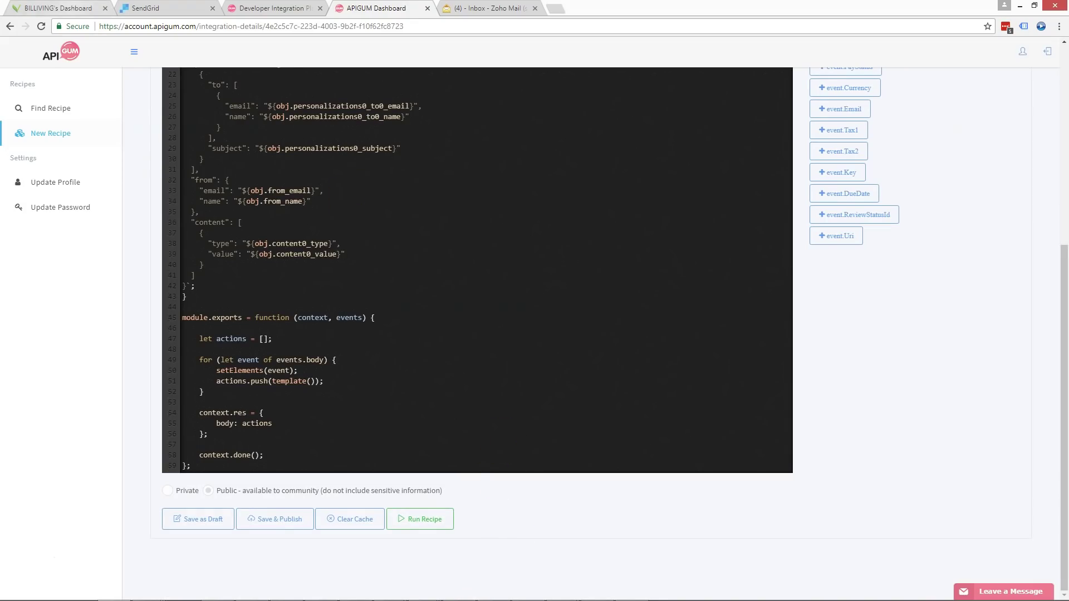
- Check the invoice list in the BILLIVING dashboard
{"action": "left_click", "coordinate": [77, 8]}
{"action": "left_click", "coordinate": [182, 86]}
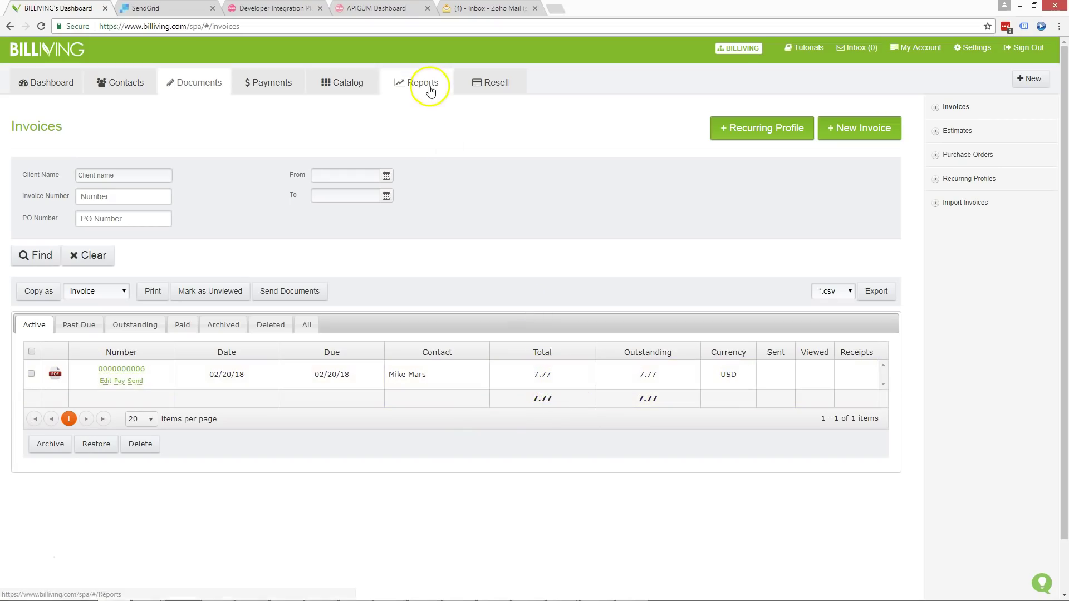
{"action": "left_click", "coordinate": [403, 8]}
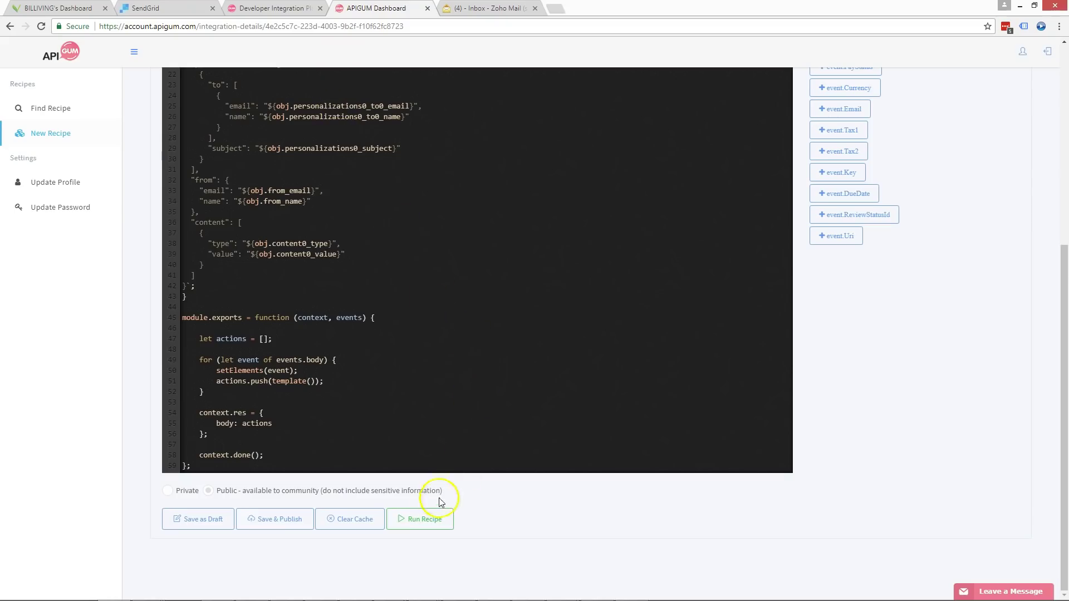
- Run the recipe, confirm its last-run time in the recipes list, then check the mail inbox
{"action": "left_click", "coordinate": [425, 521]}
{"action": "left_click", "coordinate": [44, 108]}
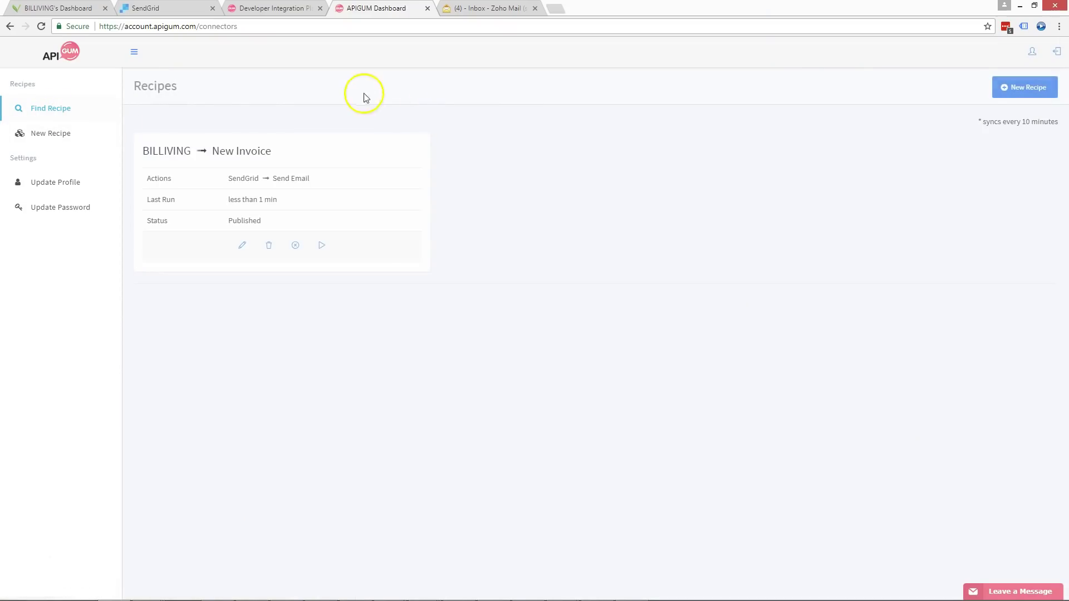
{"action": "left_click_drag", "start_coordinate": [148, 199], "coordinate": [245, 199]}
{"action": "left_click", "coordinate": [246, 198]}
{"action": "left_click", "coordinate": [480, 11]}
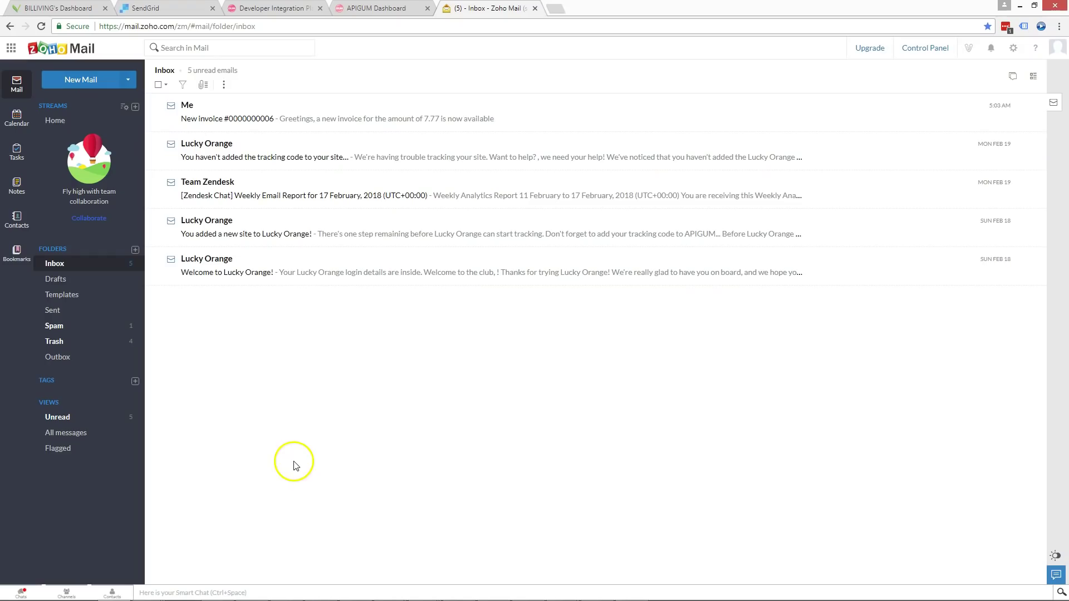
- Read the New invoice email in Zoho Mail showing the 7.77 amount, then return to APIGUM
{"action": "left_click", "coordinate": [304, 123]}
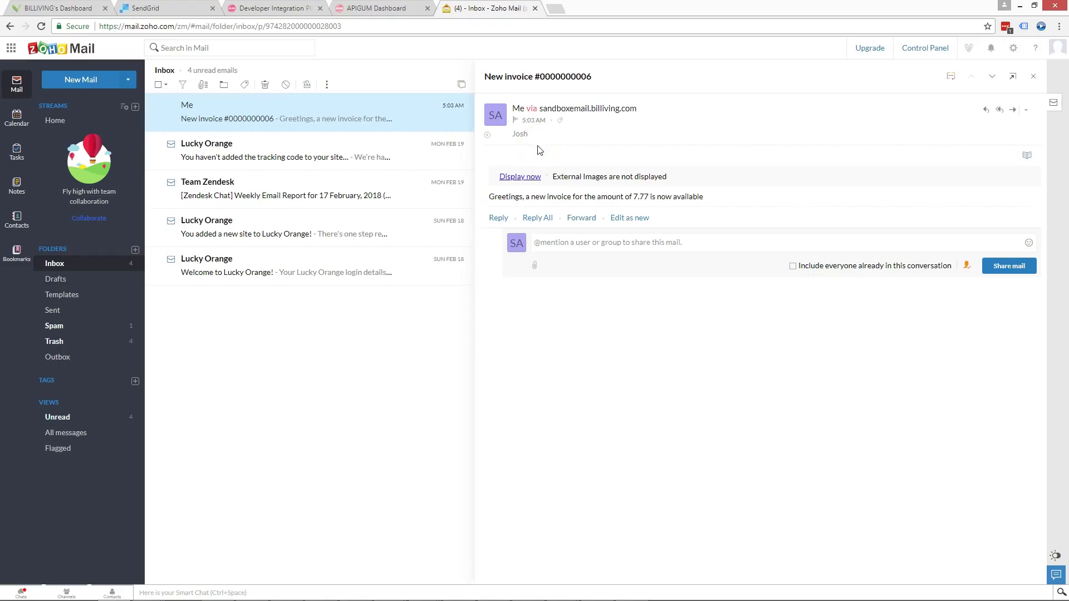
{"action": "left_click_drag", "start_coordinate": [497, 197], "coordinate": [637, 198]}
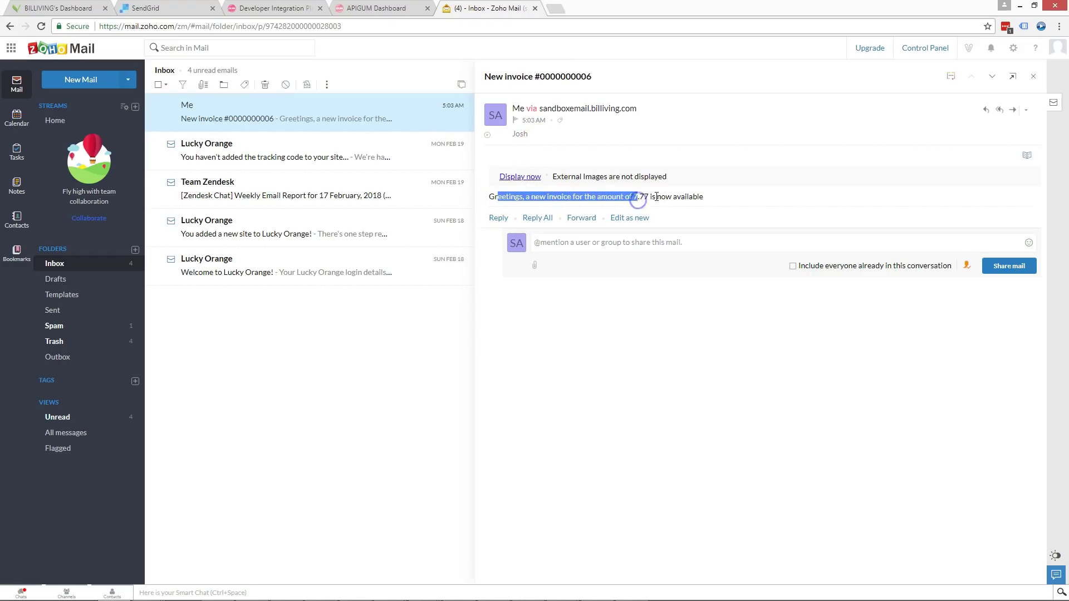
{"action": "left_click", "coordinate": [657, 197]}
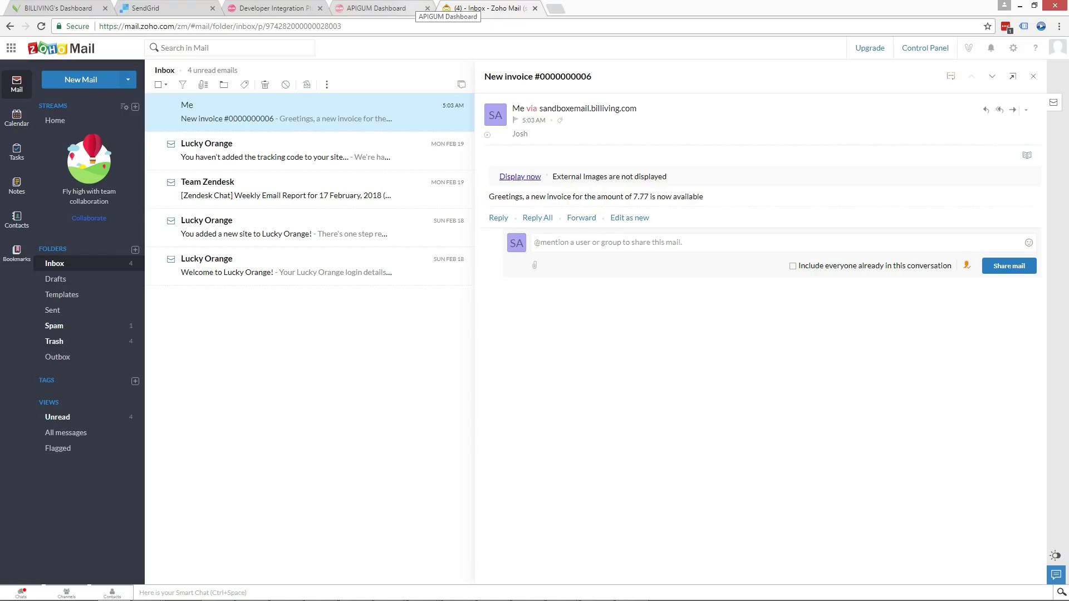
{"action": "key", "text": "ctrl+shift+Tab"}
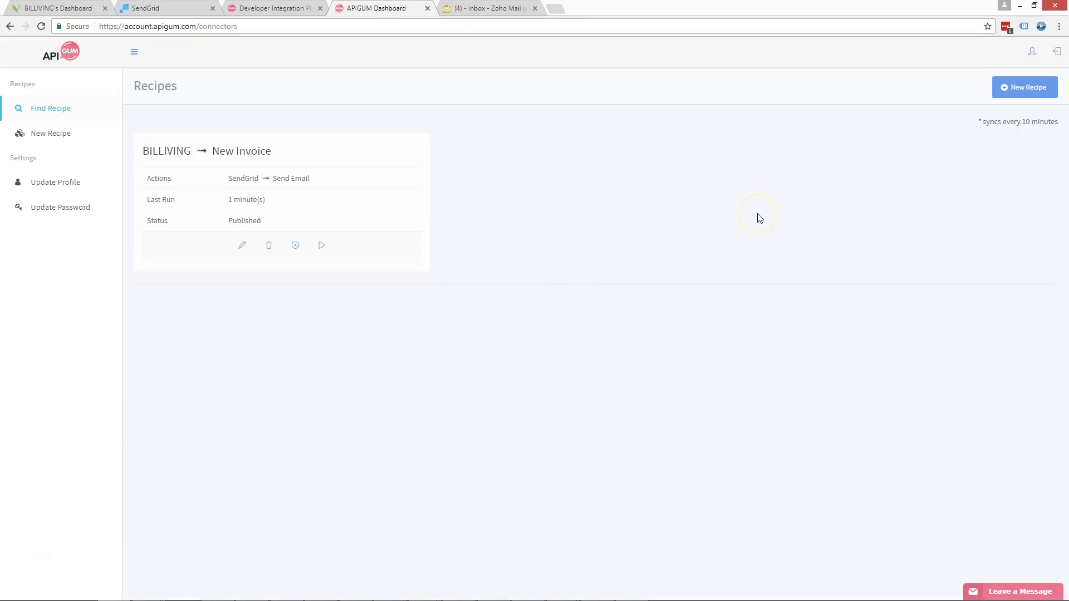
- Go to the APIGUM website's popular applications and open the SendGrid recipes
{"action": "left_click", "coordinate": [1024, 136]}
{"action": "left_click", "coordinate": [289, 8]}
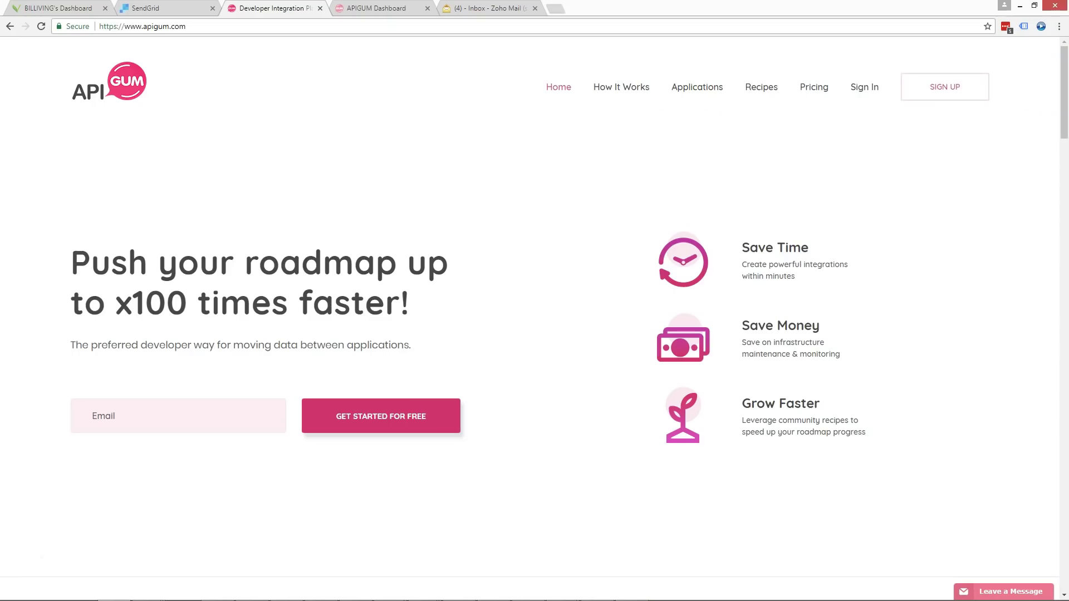
{"action": "left_click", "coordinate": [694, 89]}
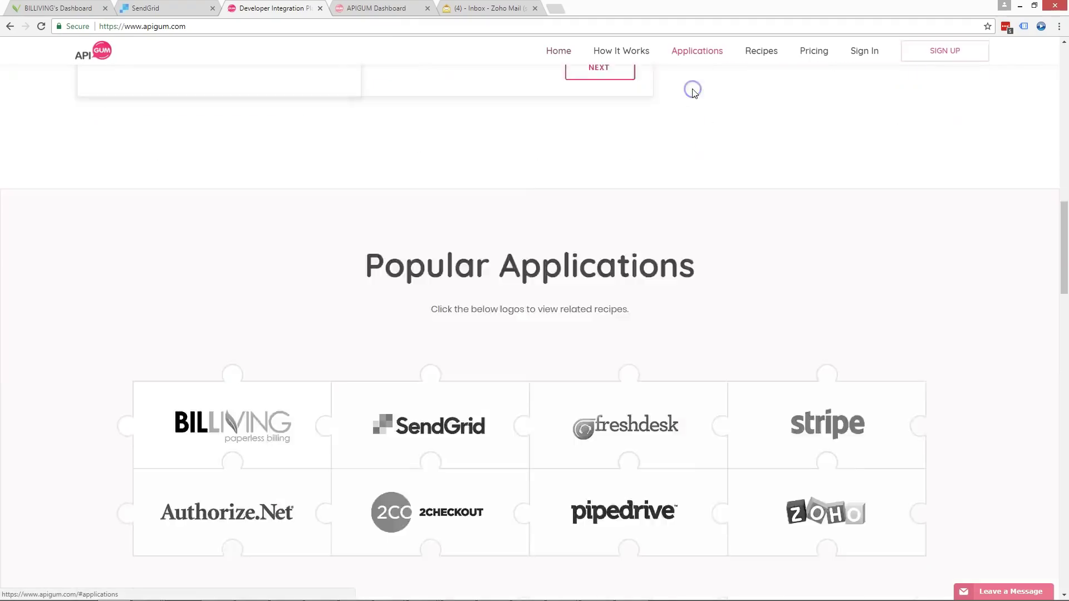
{"action": "left_click", "coordinate": [460, 280]}
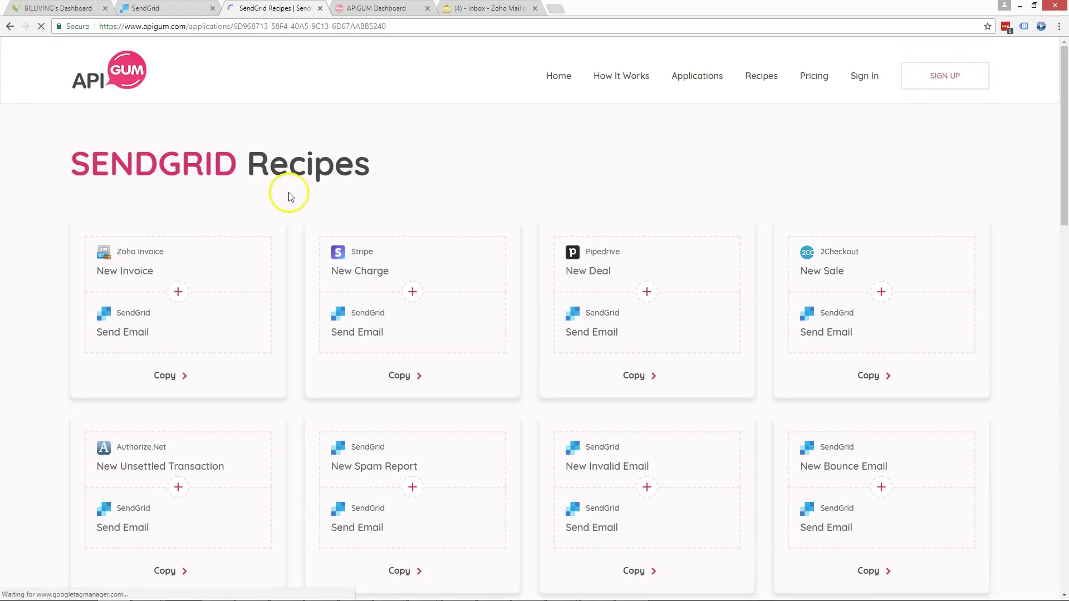
- Copy the Stripe New Charge to SendGrid Send Email recipe
{"action": "scroll", "coordinate": [288, 229], "scroll_direction": "down", "scroll_amount": 7}
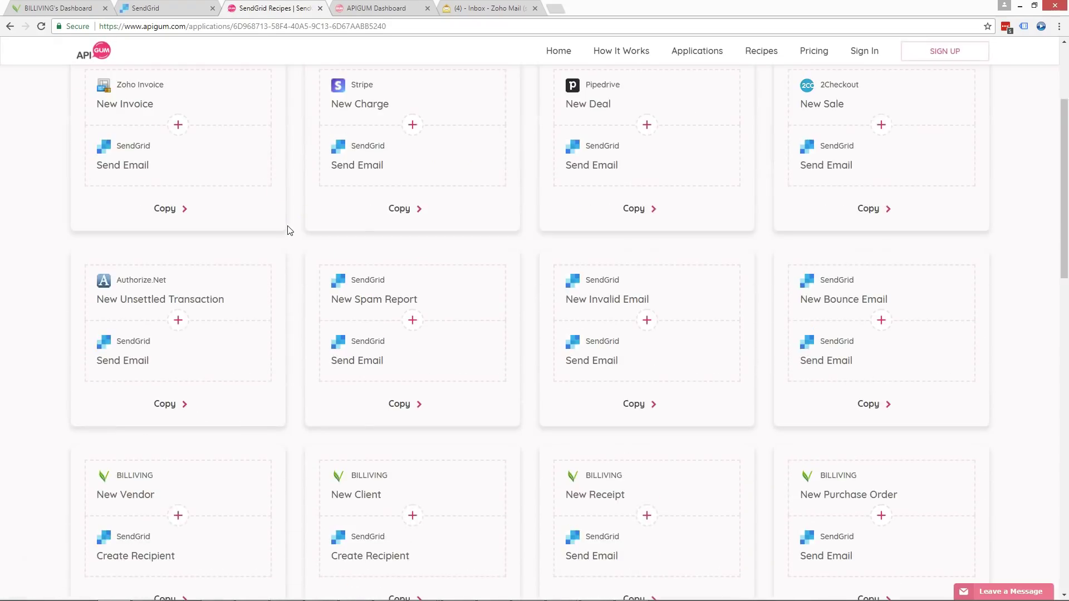
{"action": "scroll", "coordinate": [288, 230], "scroll_direction": "up", "scroll_amount": 7}
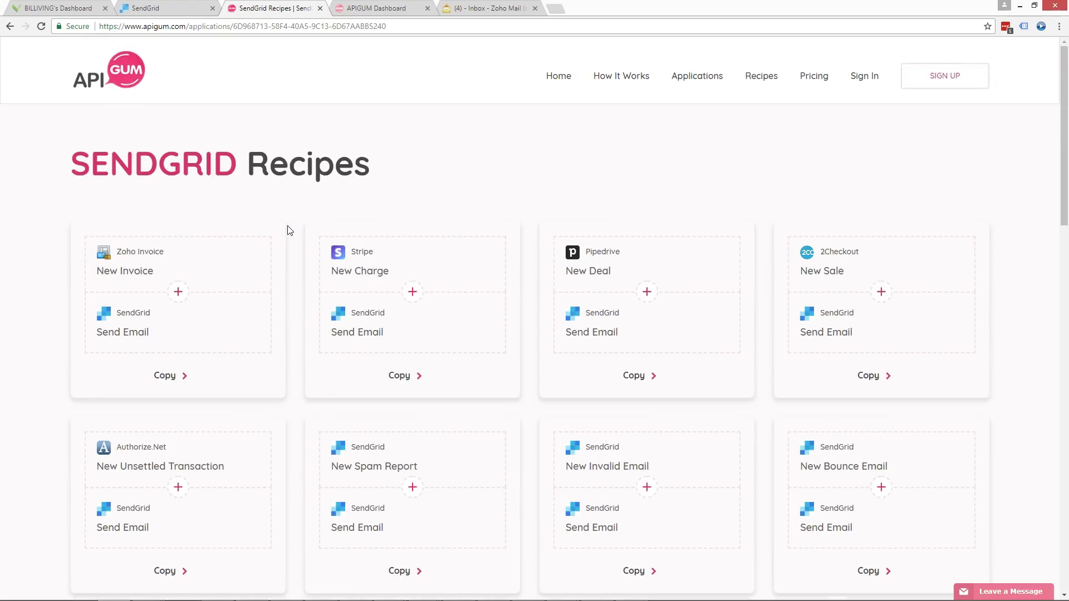
{"action": "scroll", "coordinate": [288, 229], "scroll_direction": "down", "scroll_amount": 3}
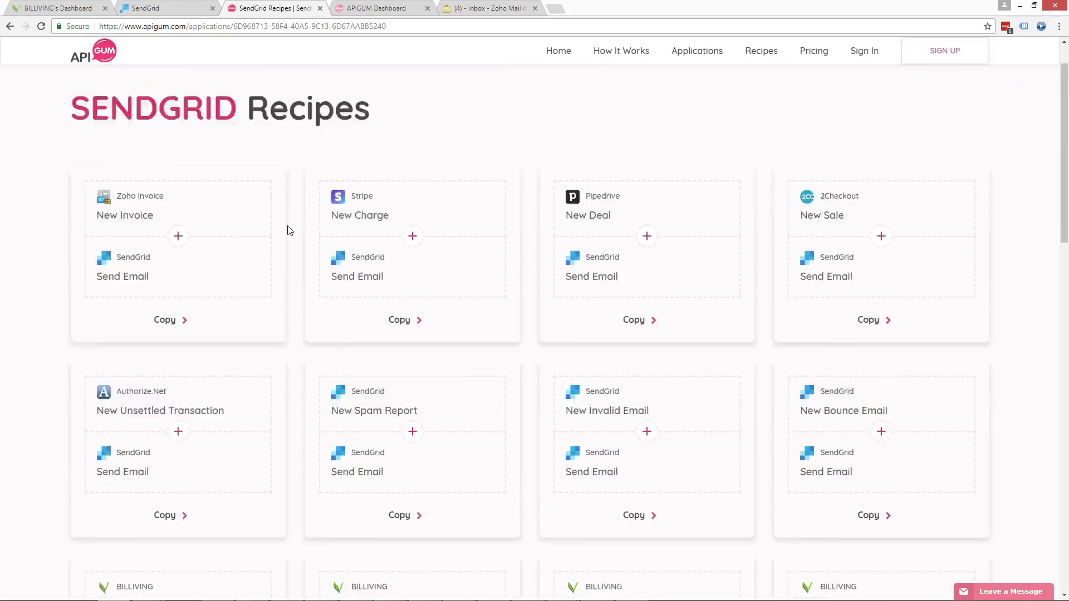
{"action": "left_click", "coordinate": [400, 208]}
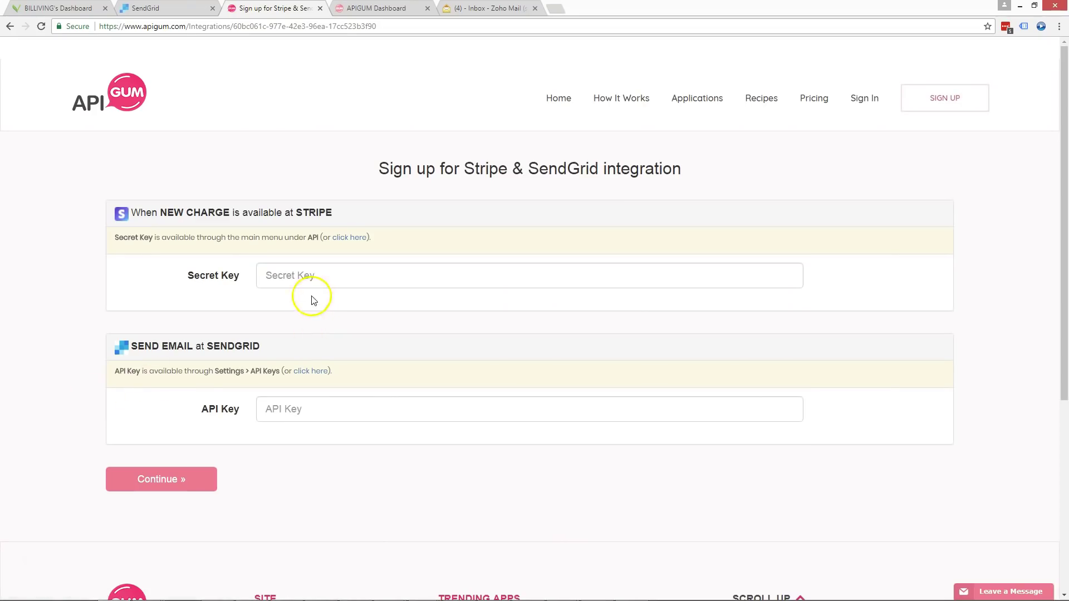
- Enter the Stripe secret key and SendGrid API key, create the recipe, and edit its Stripe trigger
{"action": "left_click", "coordinate": [292, 282]}
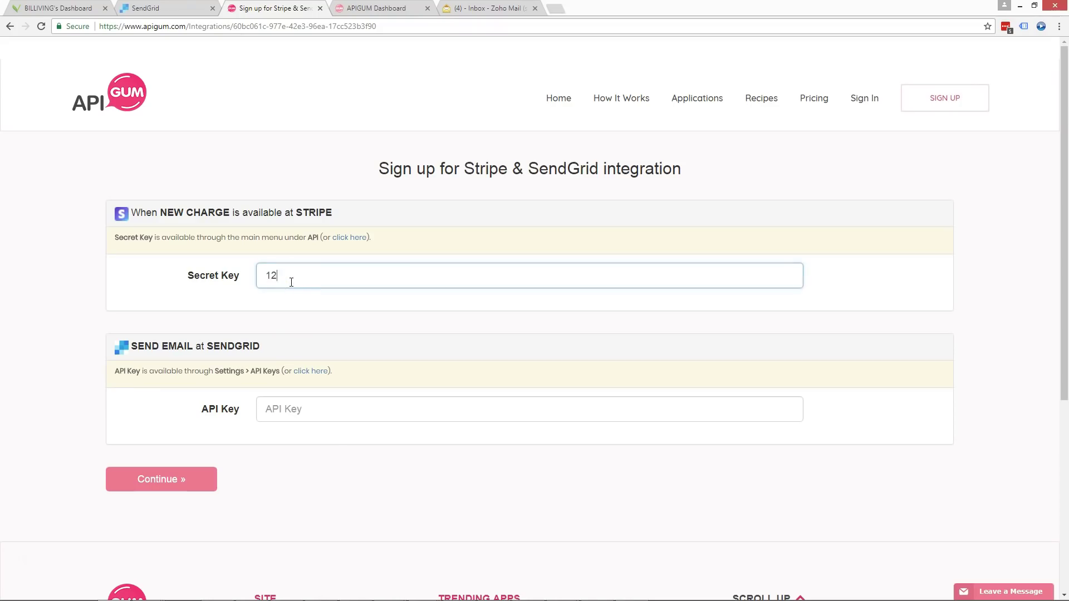
{"action": "left_click", "coordinate": [287, 408]}
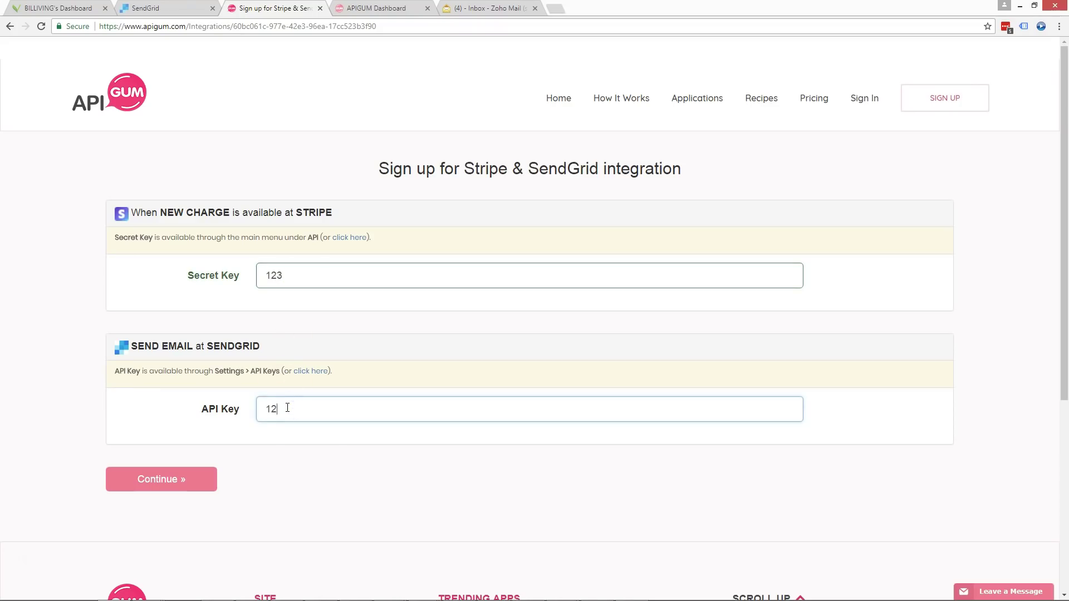
{"action": "left_click", "coordinate": [167, 478]}
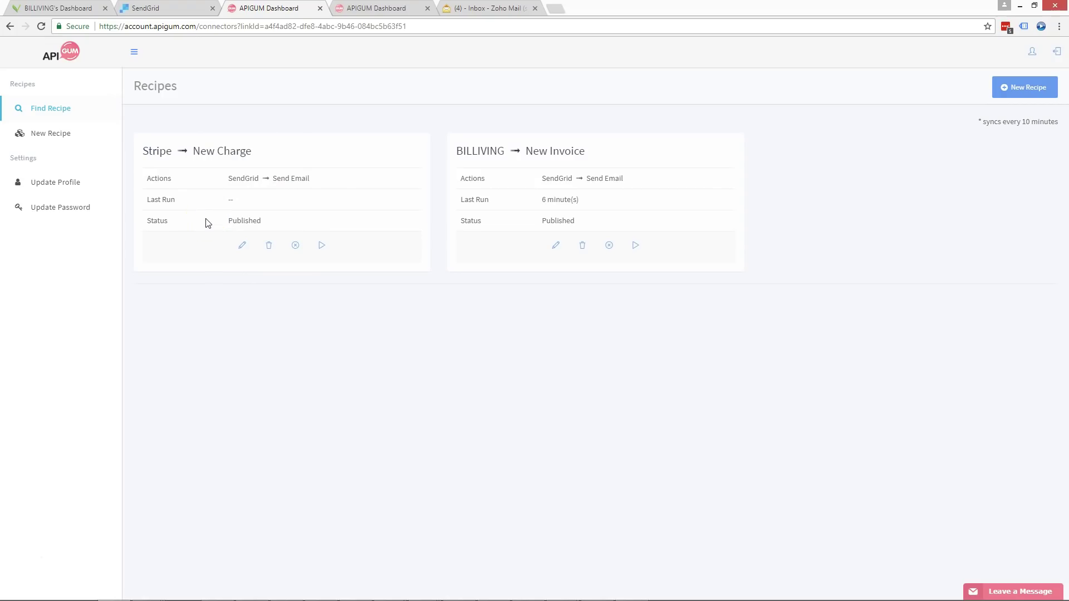
{"action": "left_click", "coordinate": [234, 243]}
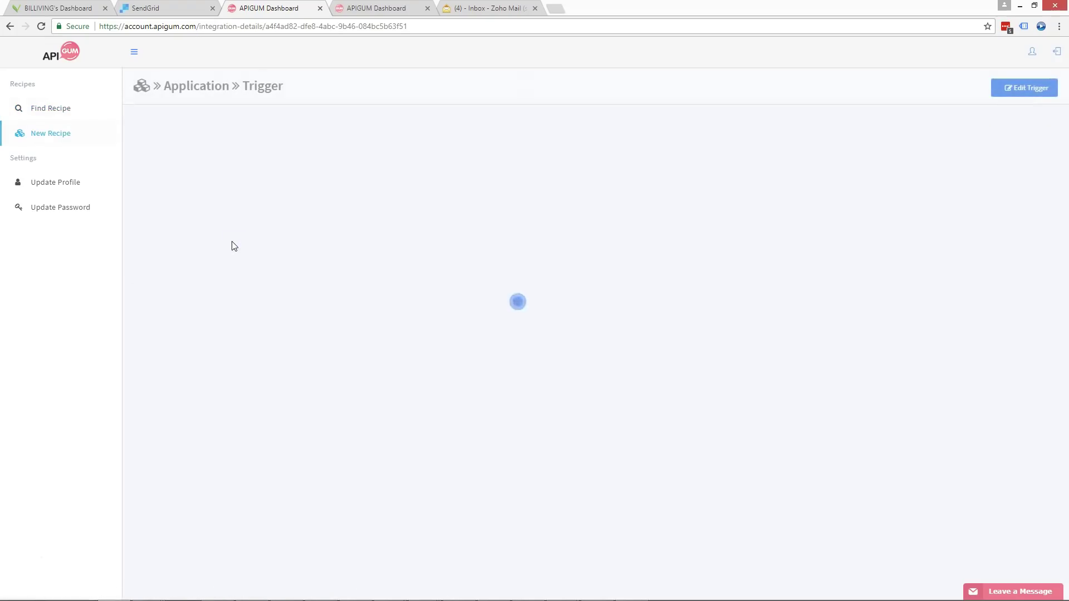